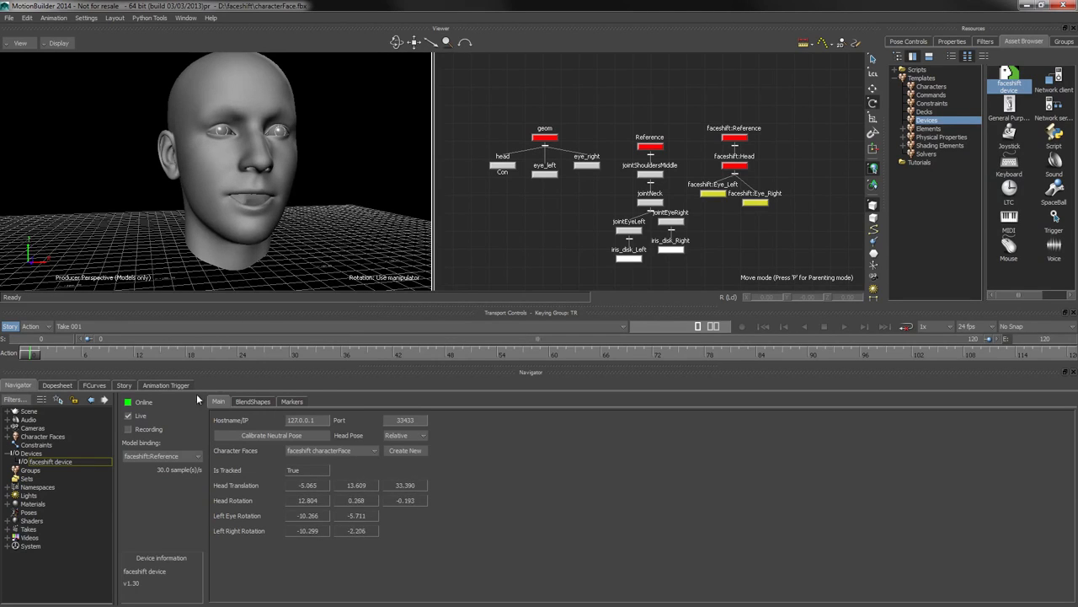
Select the faceshift:Head model in the schematic and display it in X-ray with the translation manipulator
{"action": "left_click", "coordinate": [731, 166]}
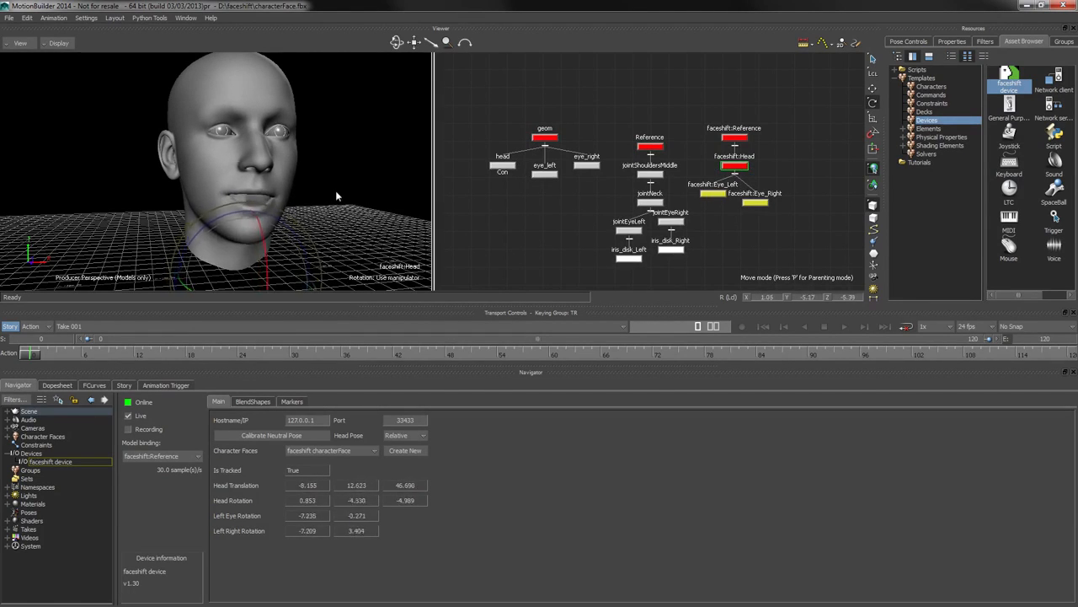
{"action": "key", "text": "ctrl+a"}
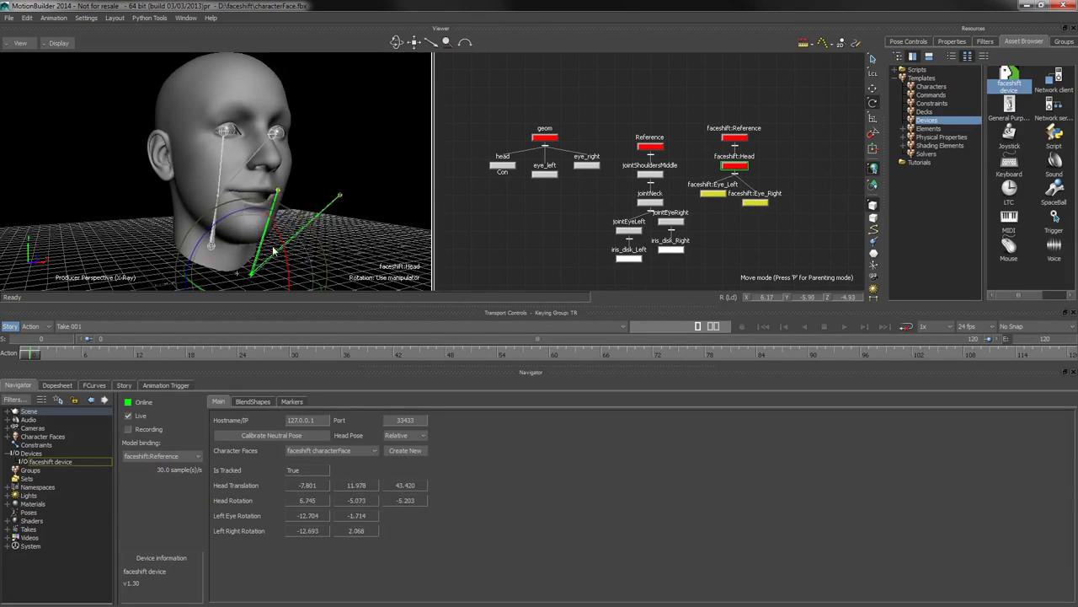
{"action": "key", "text": "t"}
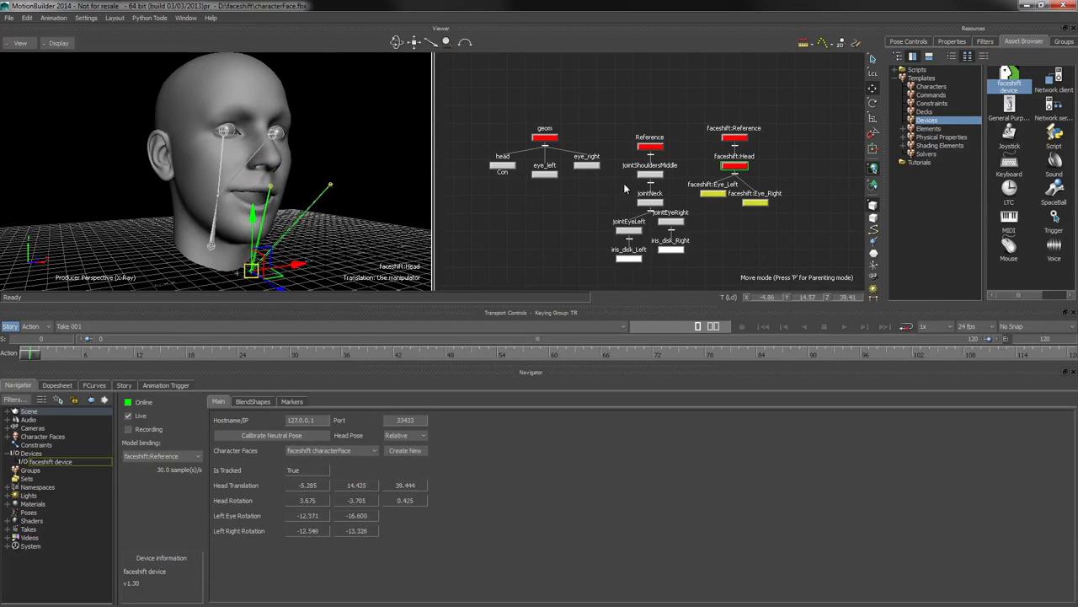
Examine the character's neck and eye joints in X-ray display, then return to normal display with nothing selected
{"action": "left_click", "coordinate": [203, 195]}
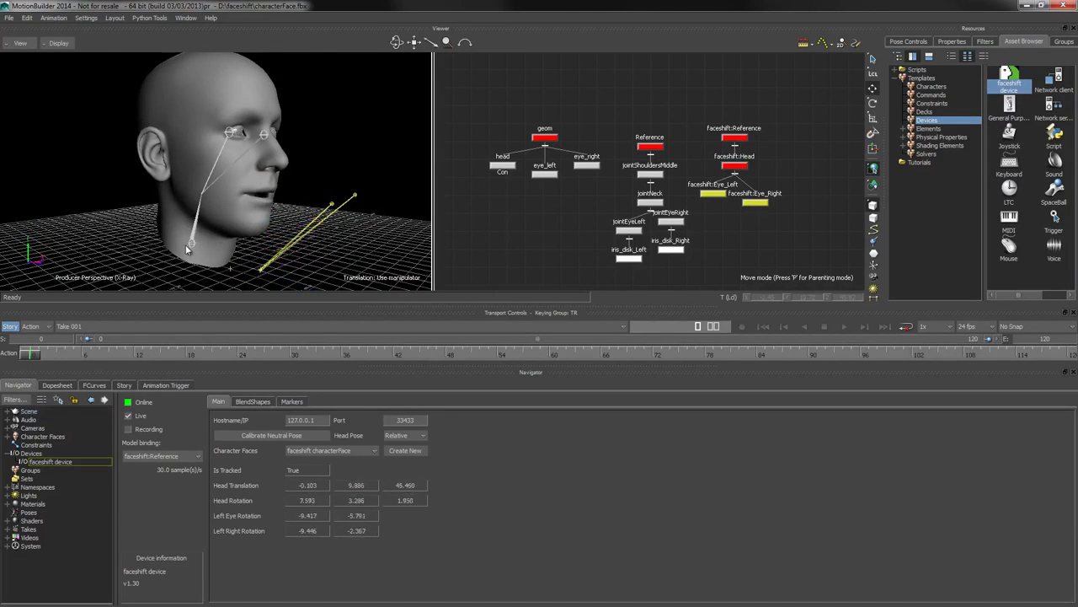
{"action": "left_click_drag", "start_coordinate": [203, 196], "coordinate": [187, 241]}
{"action": "key", "text": "ctrl+z"}
{"action": "left_click", "coordinate": [168, 203]}
{"action": "left_click", "coordinate": [232, 129]}
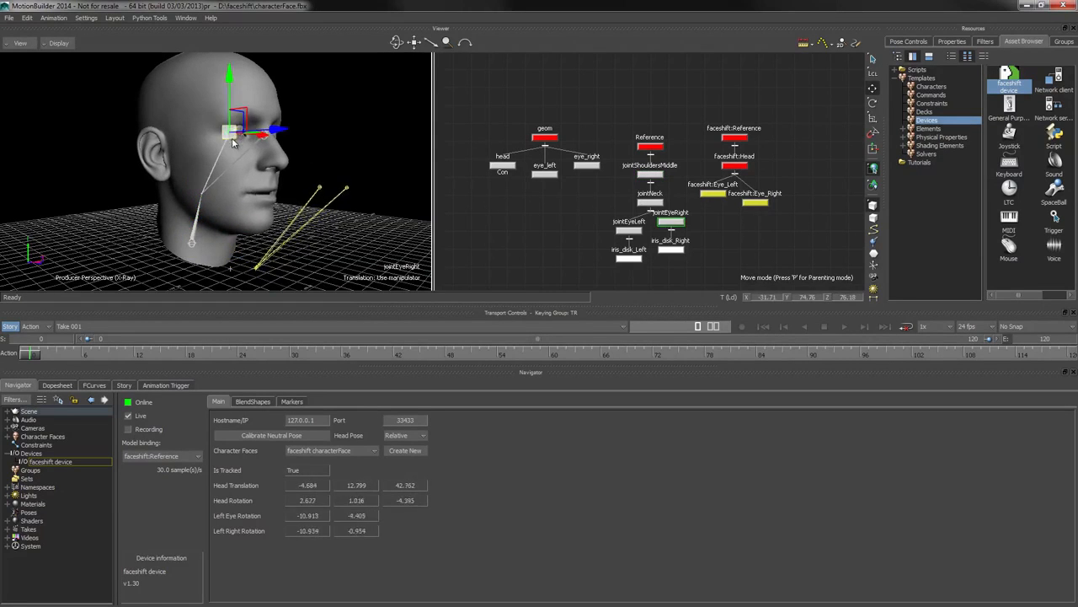
{"action": "key", "text": "r"}
{"action": "key", "text": "ctrl+a"}
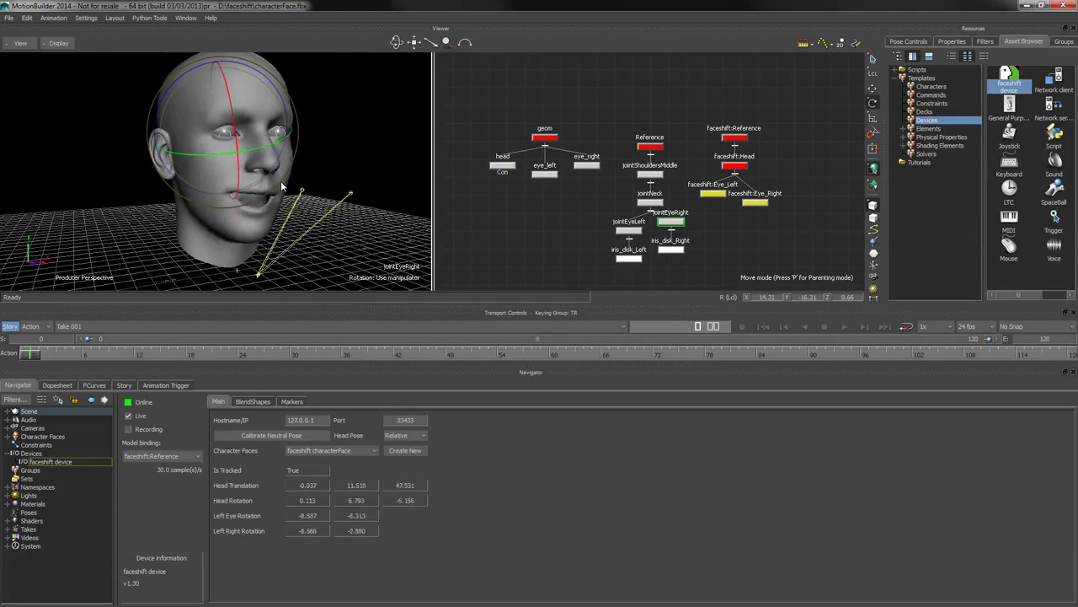
{"action": "left_click", "coordinate": [343, 173]}
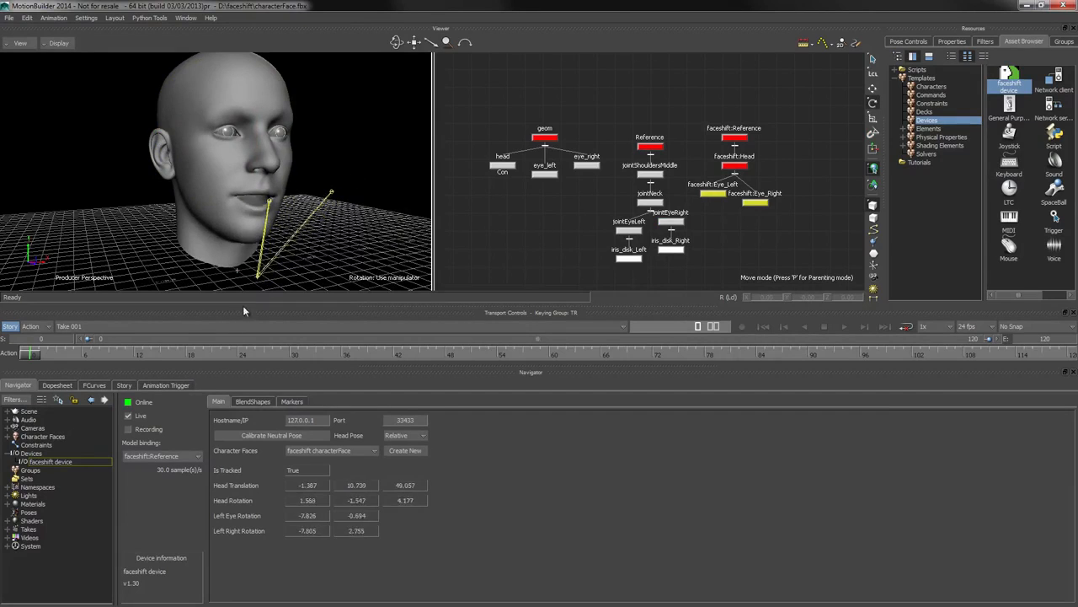
Insert a Relation constraint into the scene's Constraints
{"action": "left_click", "coordinate": [40, 445]}
{"action": "right_click", "coordinate": [42, 445]}
{"action": "mouse_move", "coordinate": [77, 462]}
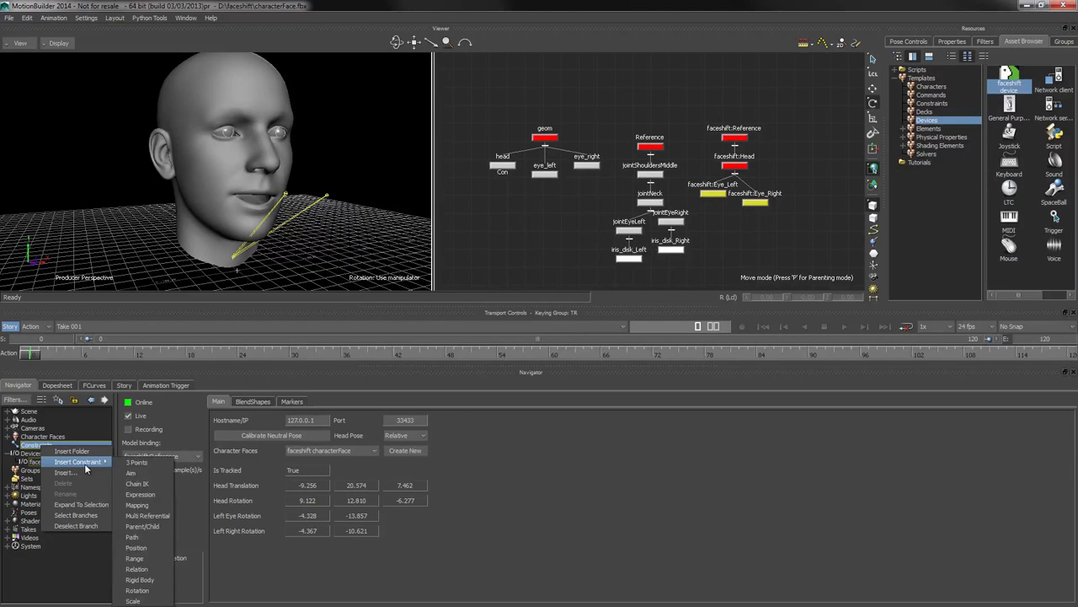
{"action": "left_click", "coordinate": [137, 569]}
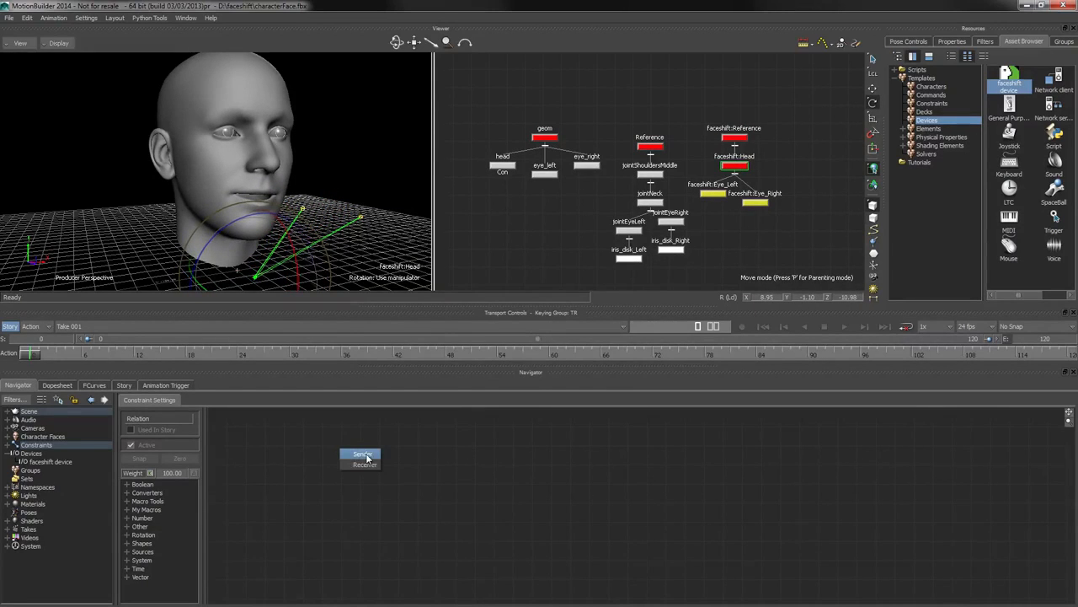
Add faceshift:Head to the relation as a sender and position the node to expose its Rotation and Translation outputs
{"action": "left_click", "coordinate": [364, 455]}
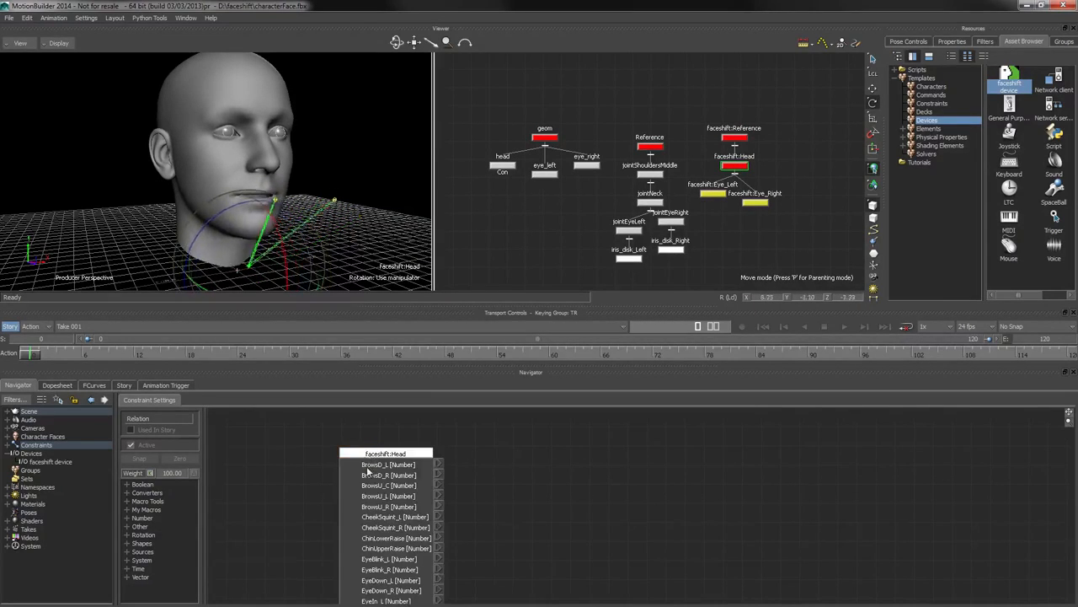
{"action": "left_click_drag", "start_coordinate": [393, 454], "coordinate": [350, 453]}
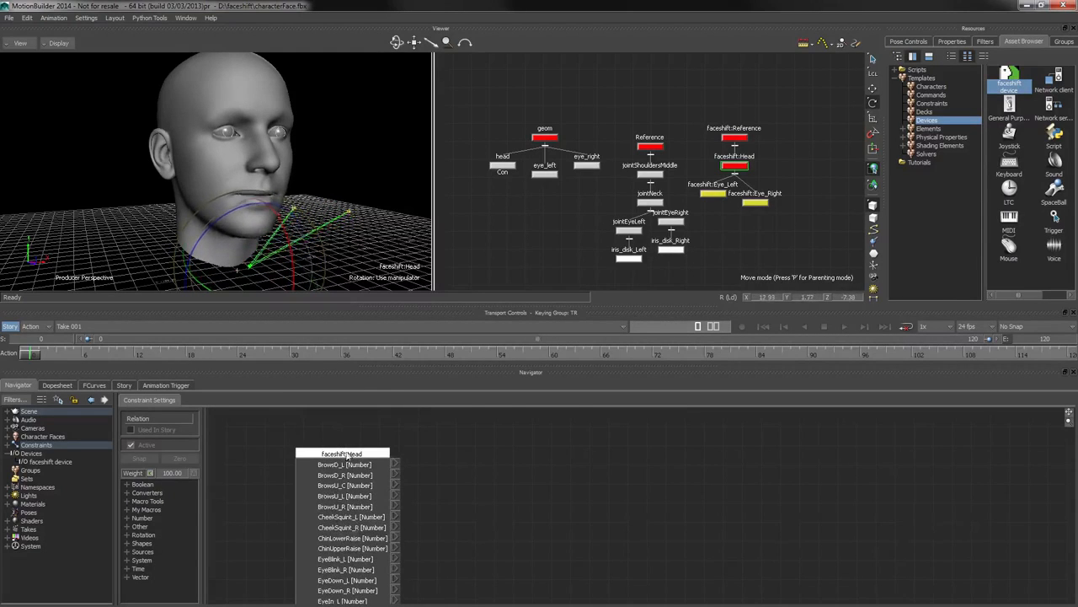
{"action": "left_click_drag", "start_coordinate": [350, 583], "coordinate": [332, 430]}
{"action": "left_click_drag", "start_coordinate": [325, 543], "coordinate": [342, 438]}
{"action": "mouse_move", "coordinate": [346, 574]}
{"action": "left_mouse_down"}
{"action": "mouse_move", "coordinate": [327, 428]}
{"action": "mouse_move", "coordinate": [334, 504]}
{"action": "left_mouse_up"}
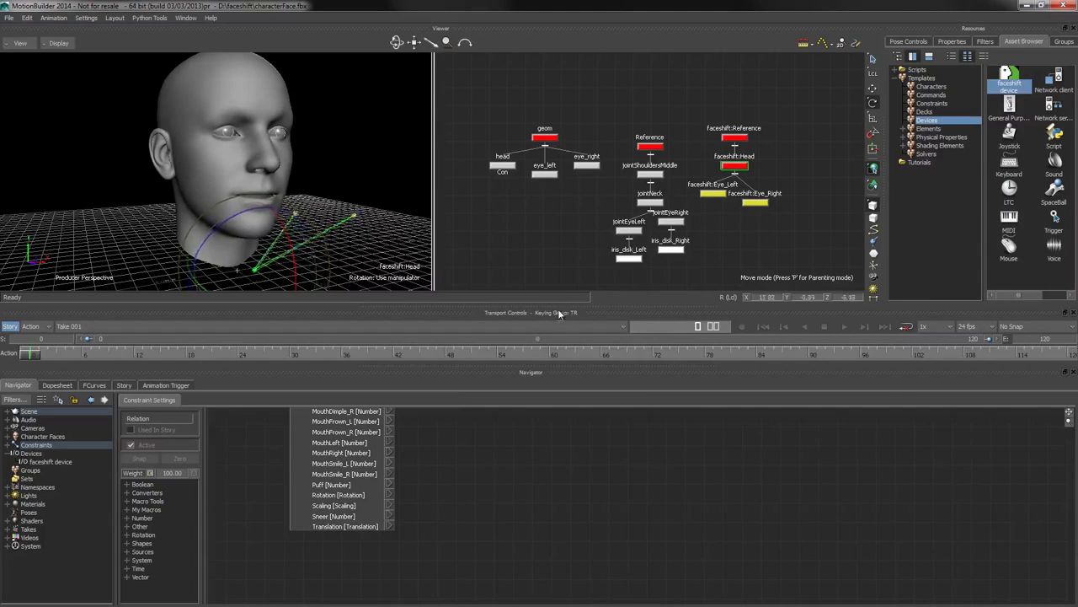
Add jointNeck to the relation as a receiver and space it well apart from the faceshift:Head node
{"action": "left_click", "coordinate": [588, 194]}
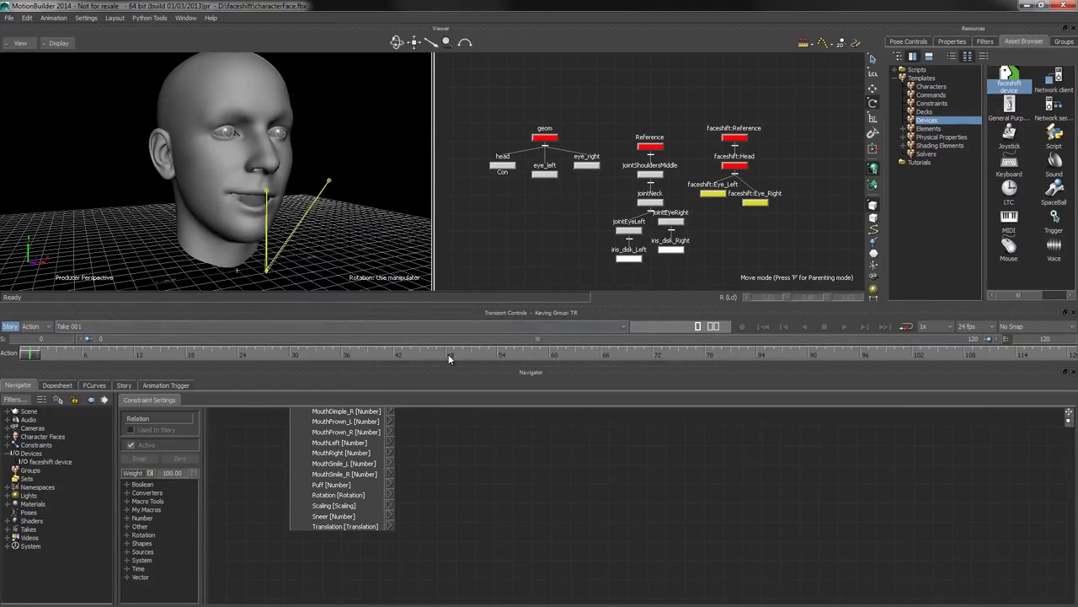
{"action": "left_click", "coordinate": [650, 199]}
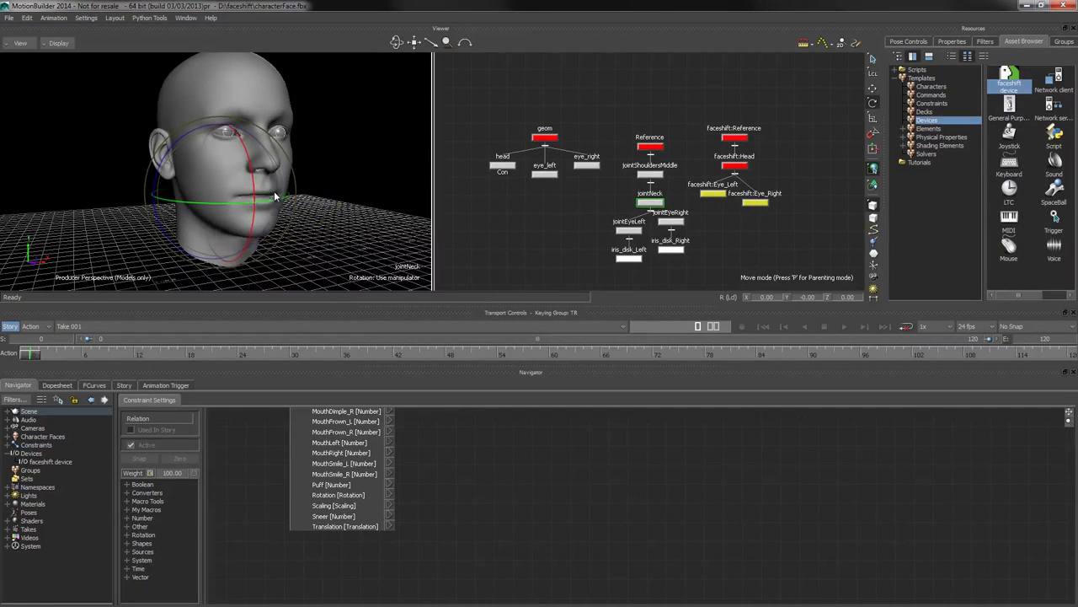
{"action": "key", "text": "ctrl+a"}
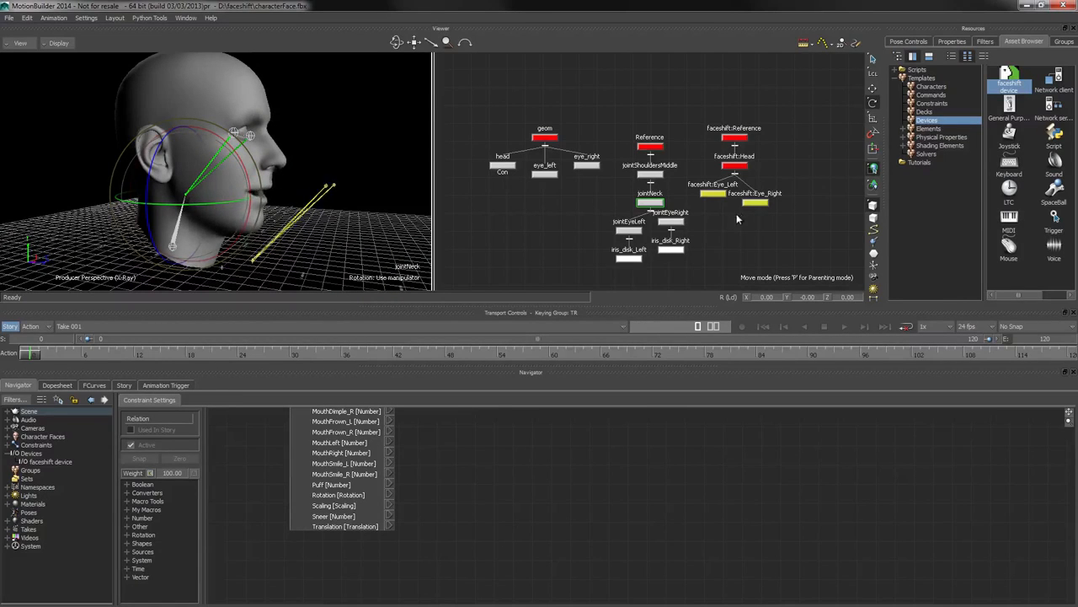
{"action": "left_click_drag", "start_coordinate": [639, 455], "coordinate": [640, 454]}
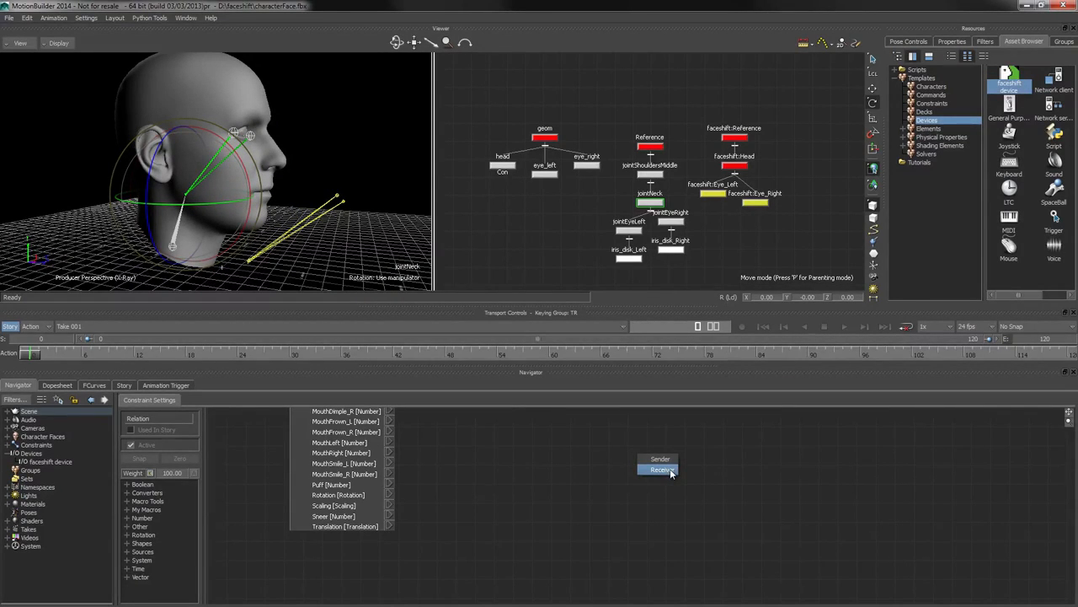
{"action": "left_click", "coordinate": [662, 470]}
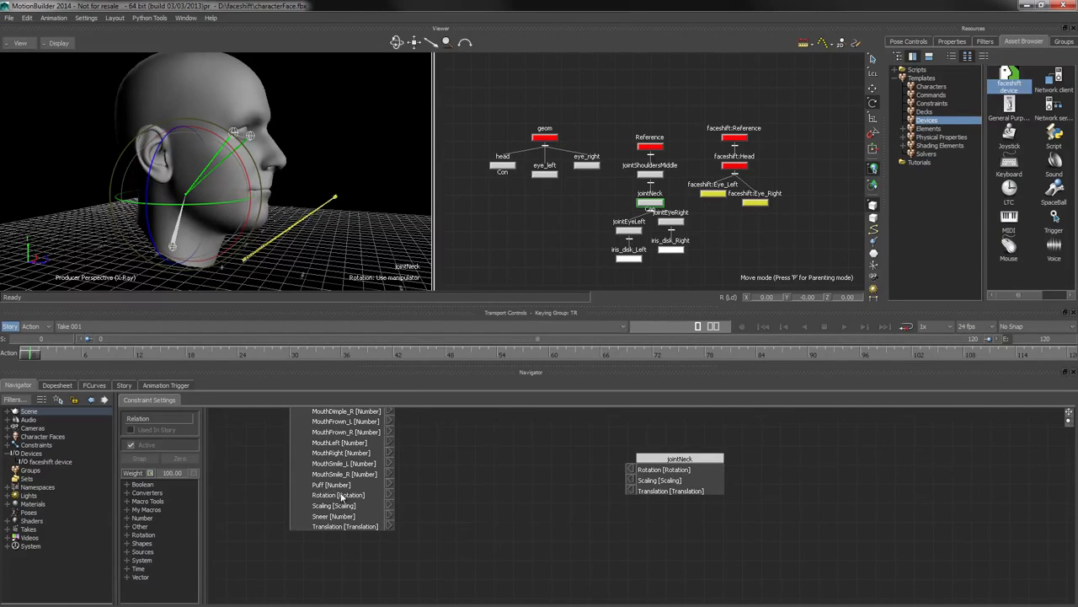
{"action": "left_click_drag", "start_coordinate": [341, 497], "coordinate": [341, 494]}
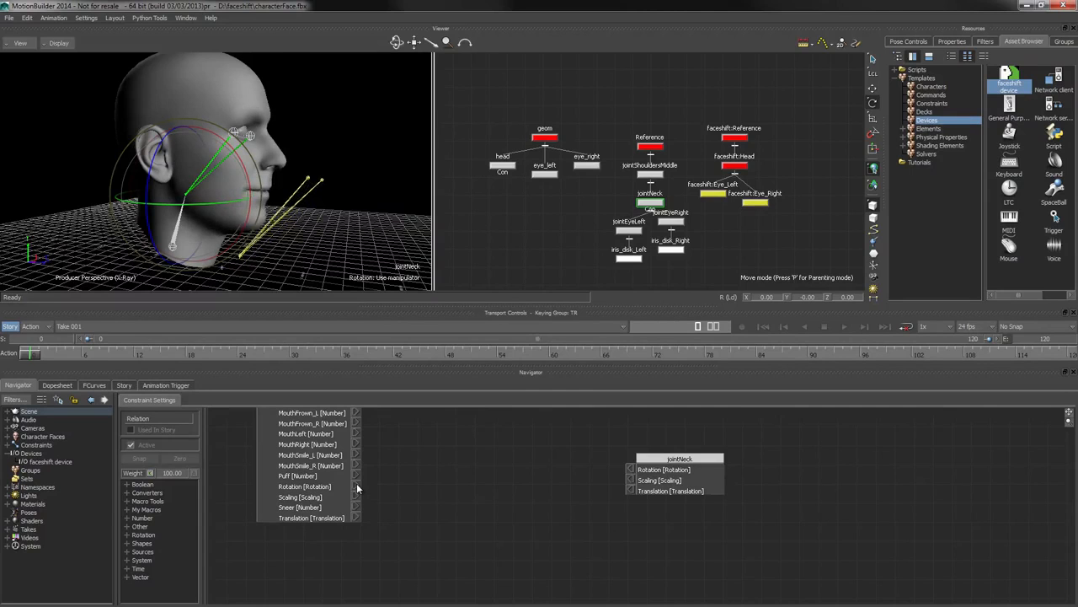
{"action": "left_click_drag", "start_coordinate": [679, 477], "coordinate": [724, 479]}
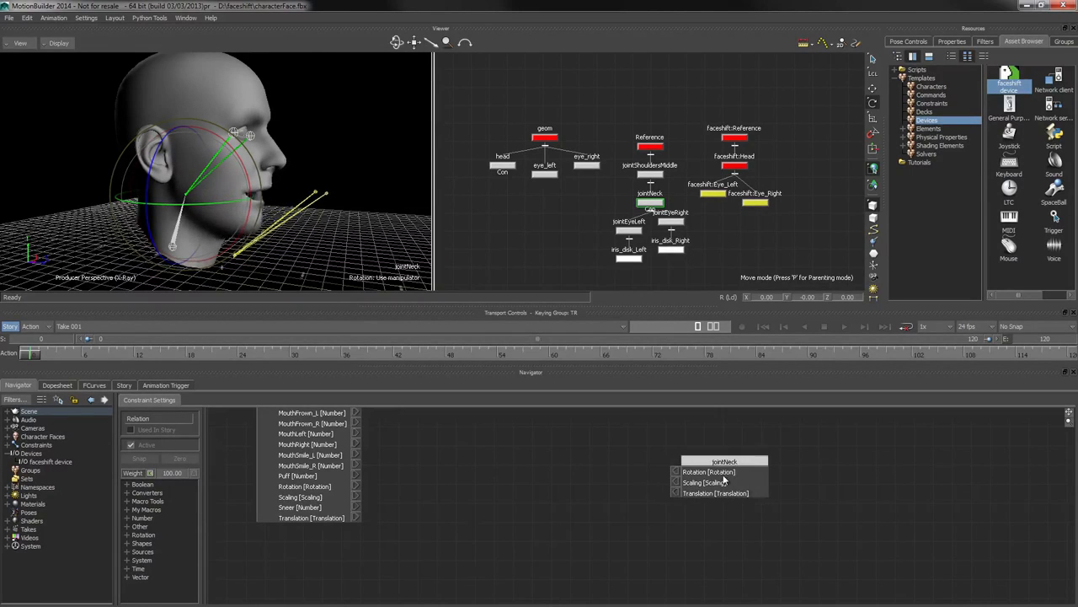
Place an Add (R1 + R2) rotation operator between the faceshift:Head and jointNeck nodes
{"action": "left_click", "coordinate": [127, 534]}
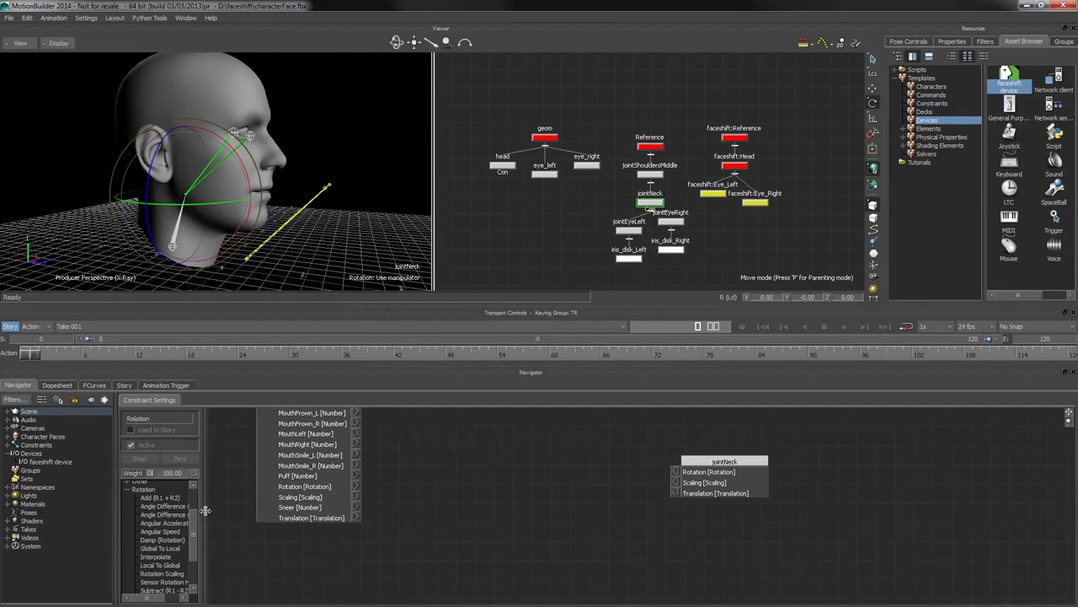
{"action": "left_click_drag", "start_coordinate": [204, 511], "coordinate": [231, 497]}
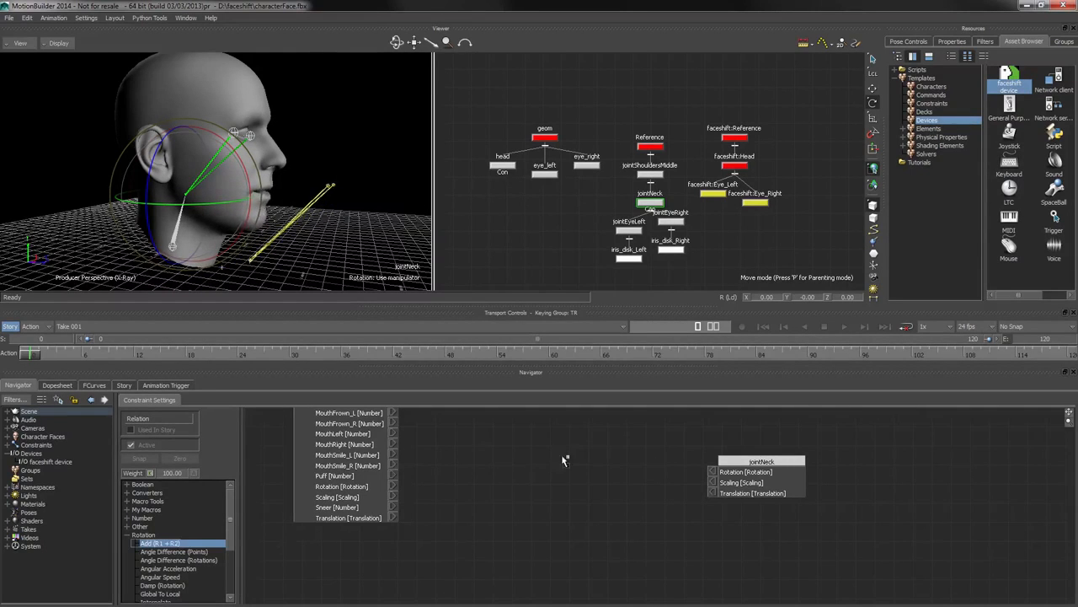
{"action": "left_click_drag", "start_coordinate": [518, 462], "coordinate": [518, 461]}
Connect faceshift:Head Rotation to Ra of Add (R1 + R2), and its Result to jointNeck Rotation
{"action": "left_click_drag", "start_coordinate": [574, 483], "coordinate": [593, 501]}
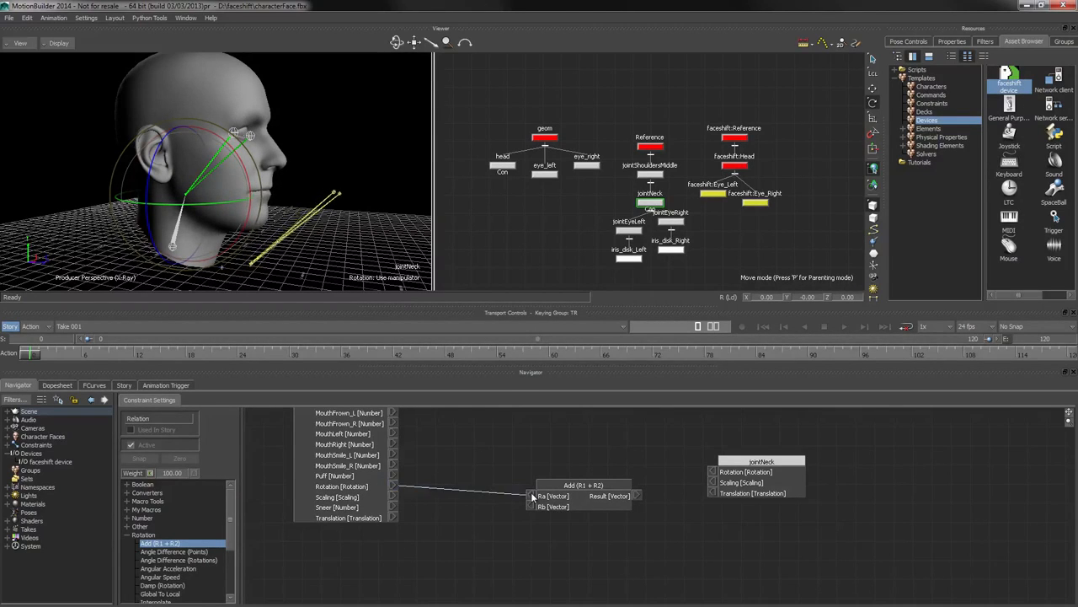
{"action": "left_click_drag", "start_coordinate": [573, 504], "coordinate": [563, 507]}
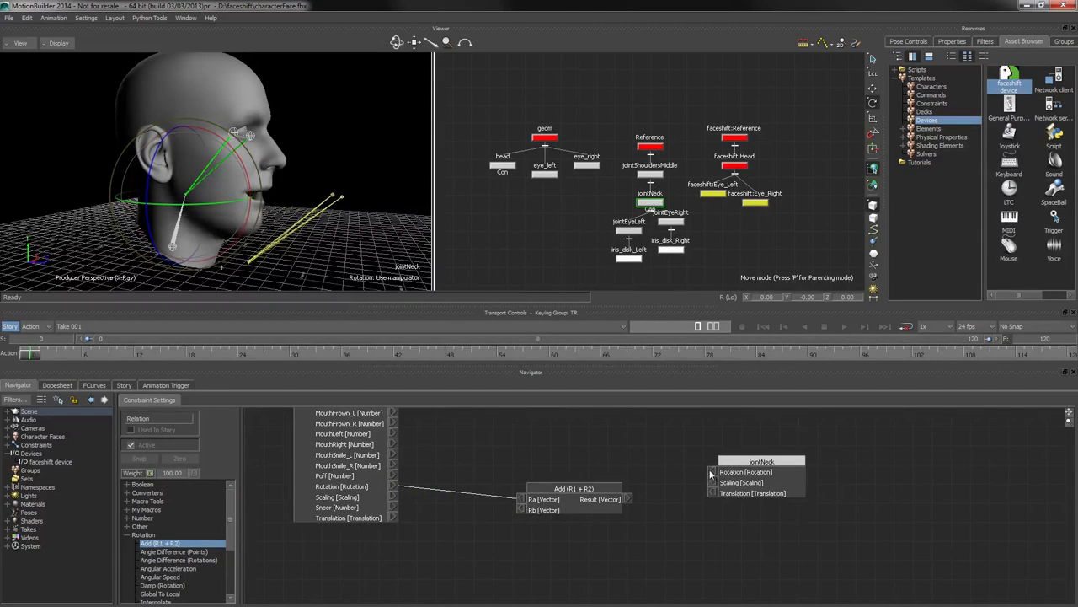
{"action": "left_click_drag", "start_coordinate": [583, 502], "coordinate": [605, 489]}
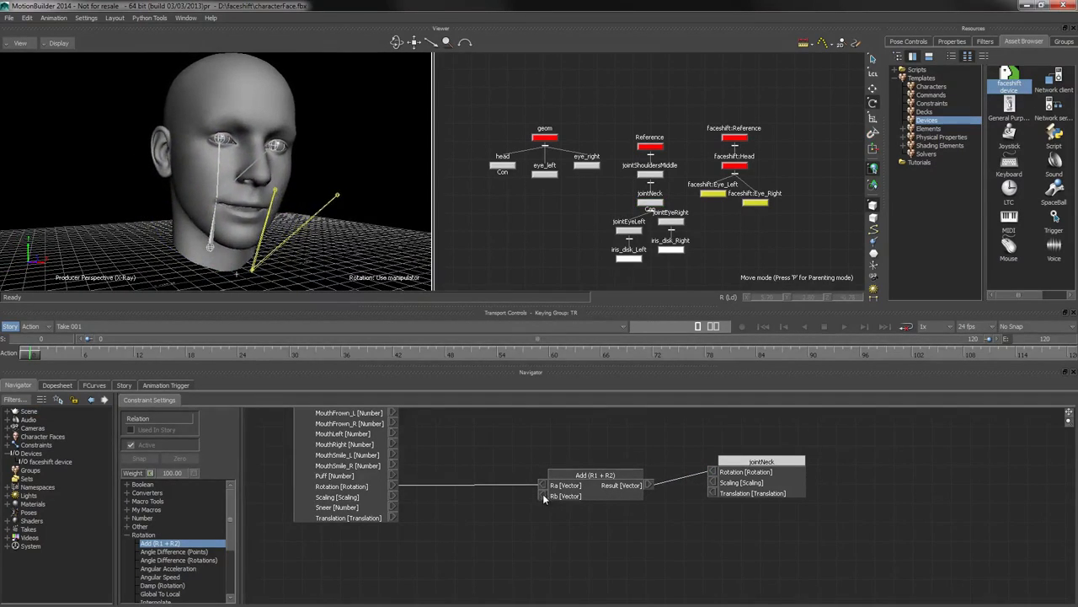
Show the X, Y and Z value fields of Rb on Add (R1 + R2) and line up the surrounding nodes
{"action": "mouse_move", "coordinate": [546, 500]}
{"action": "left_click_drag", "start_coordinate": [370, 498], "coordinate": [346, 497]}
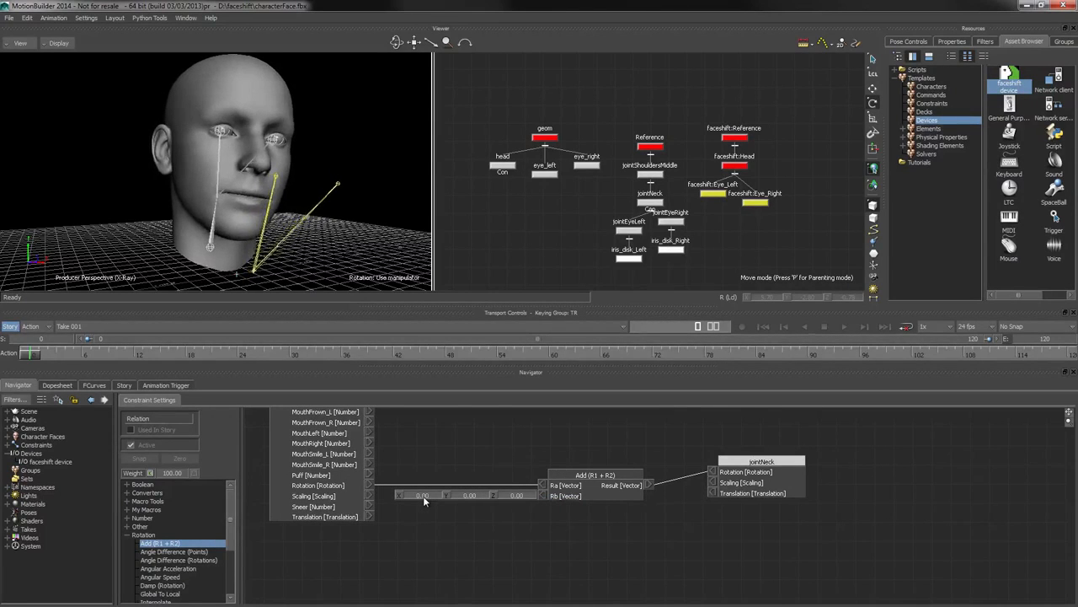
{"action": "left_click_drag", "start_coordinate": [423, 497], "coordinate": [480, 496]}
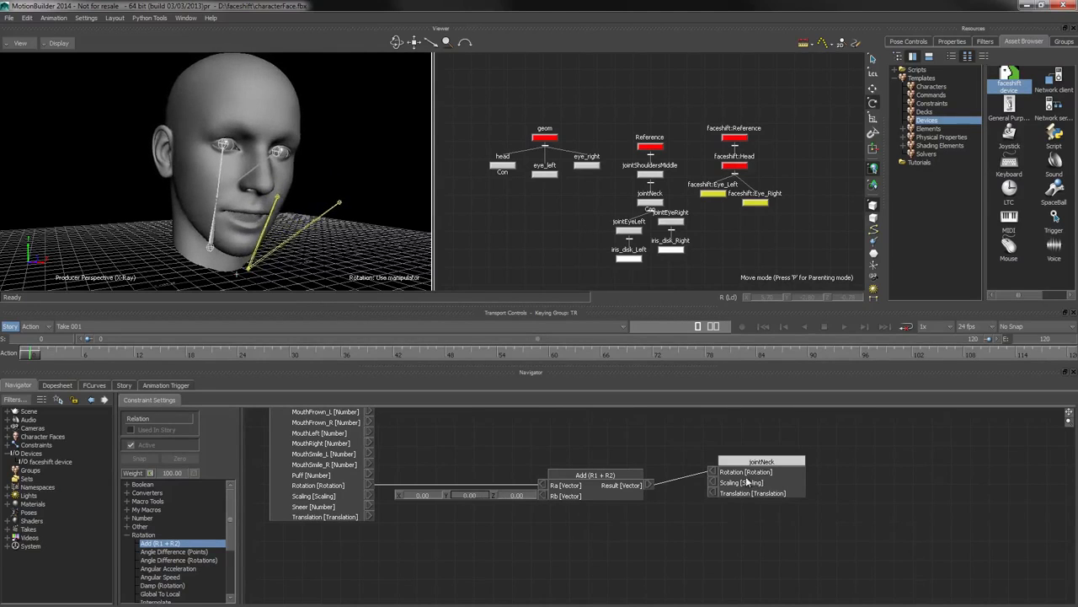
{"action": "left_click_drag", "start_coordinate": [747, 482], "coordinate": [720, 495]}
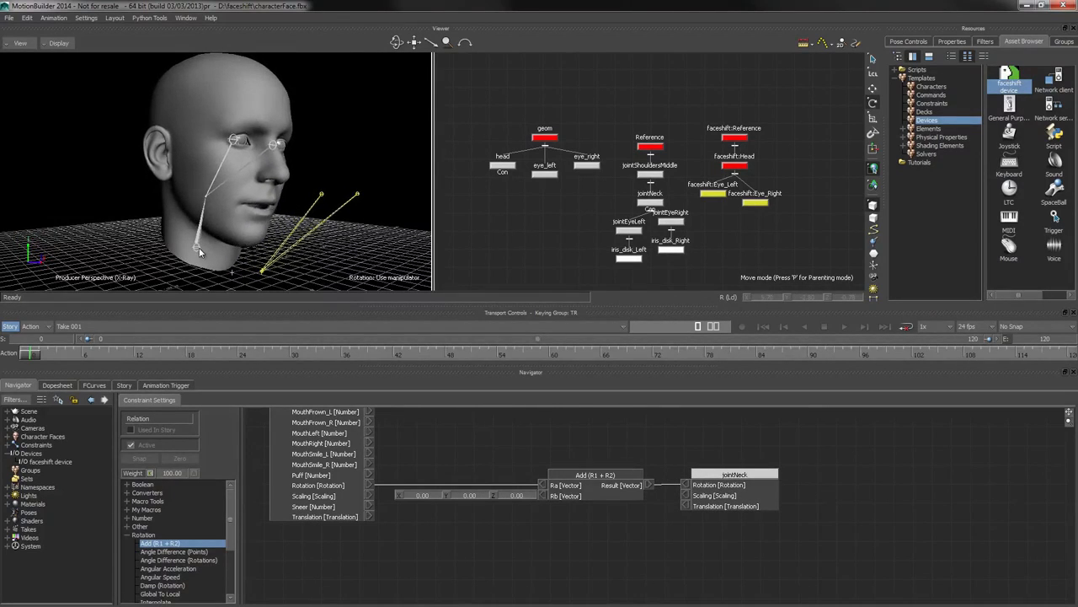
Add jointShouldersMiddle to the relation as a receiver below the jointNeck node
{"action": "left_click", "coordinate": [198, 248]}
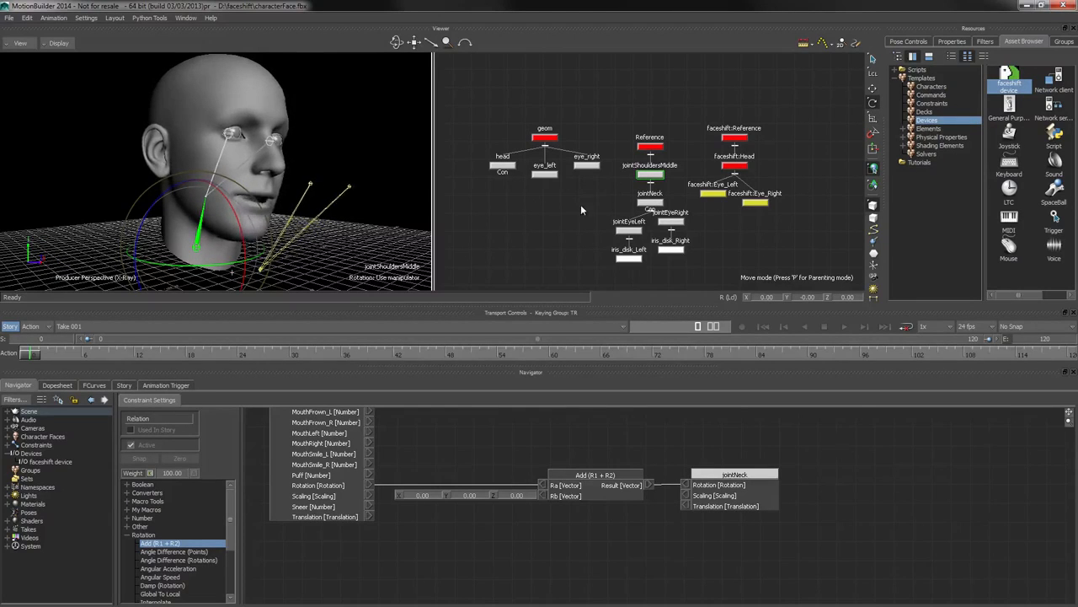
{"action": "left_click_drag", "start_coordinate": [719, 556], "coordinate": [718, 556]}
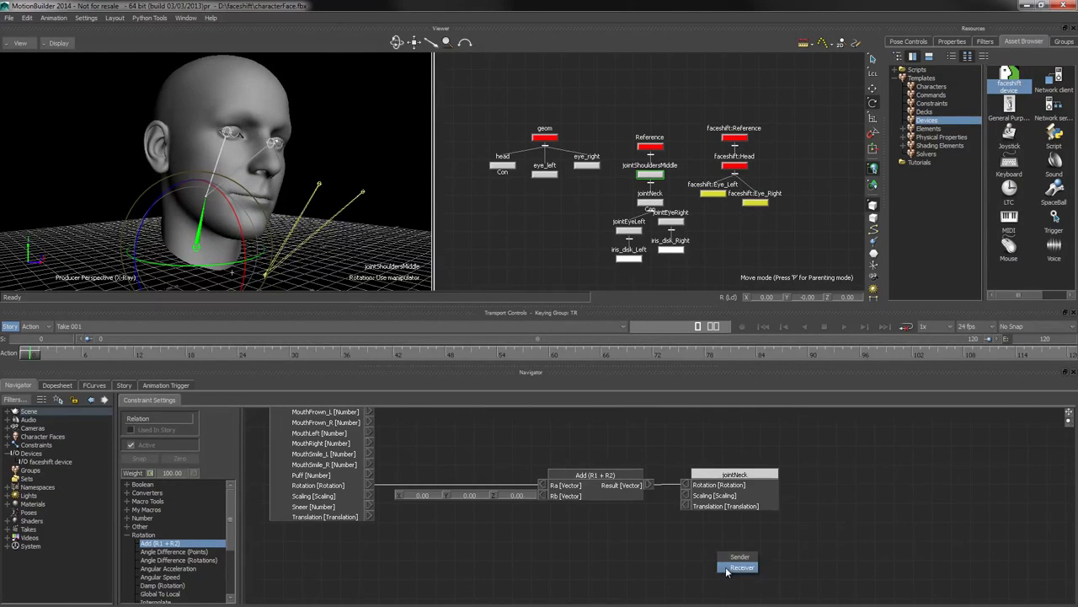
{"action": "left_click", "coordinate": [729, 569]}
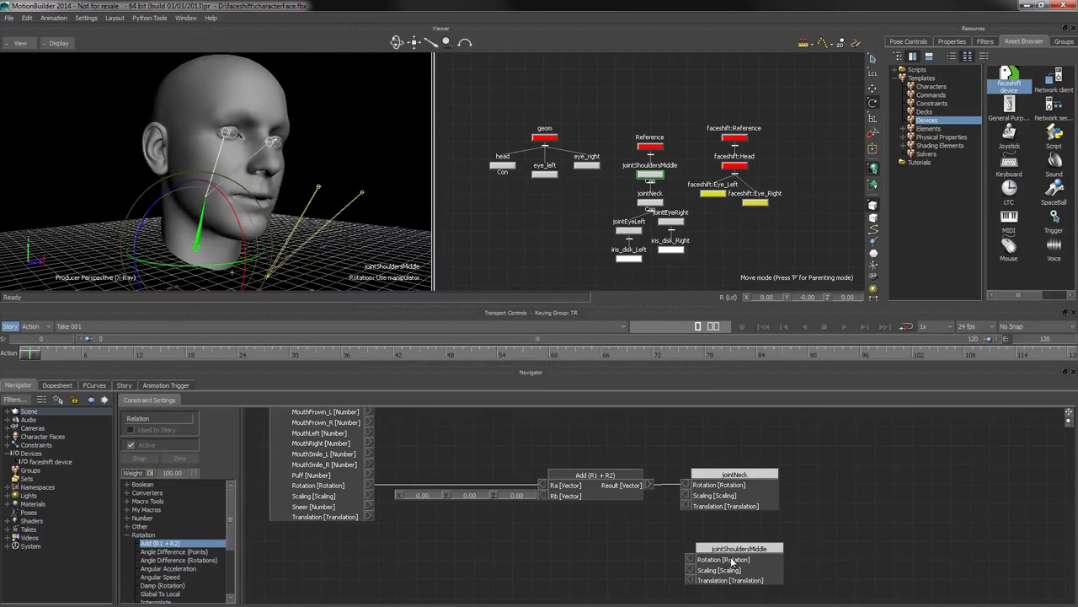
Place an Add (V1 + V2) vector operator beside the jointShouldersMiddle node
{"action": "left_click_drag", "start_coordinate": [559, 554], "coordinate": [571, 532], "text": "shift"}
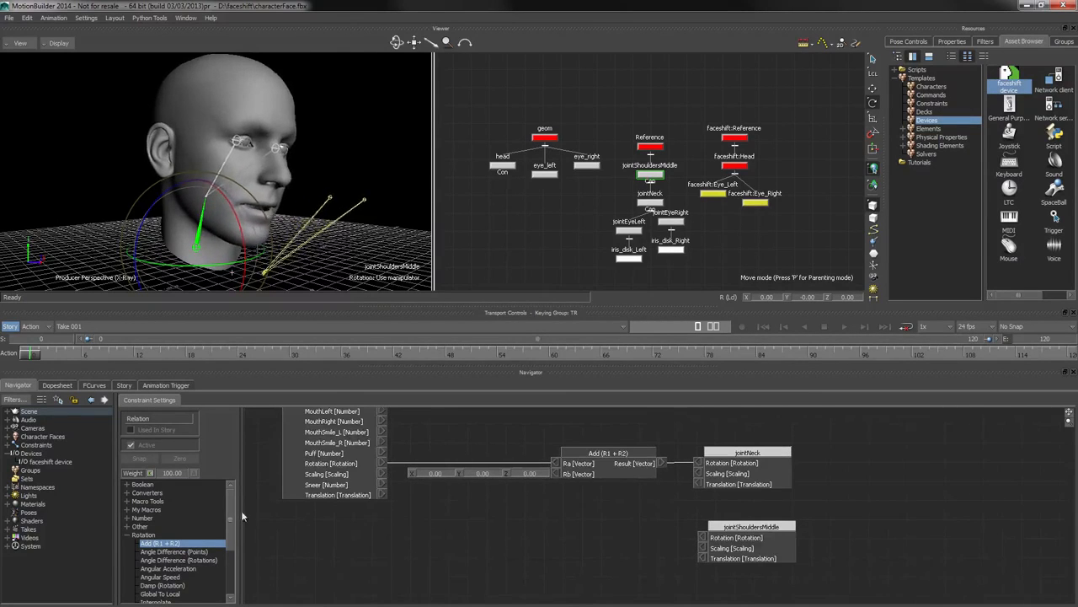
{"action": "left_click", "coordinate": [127, 539]}
{"action": "left_click", "coordinate": [128, 582]}
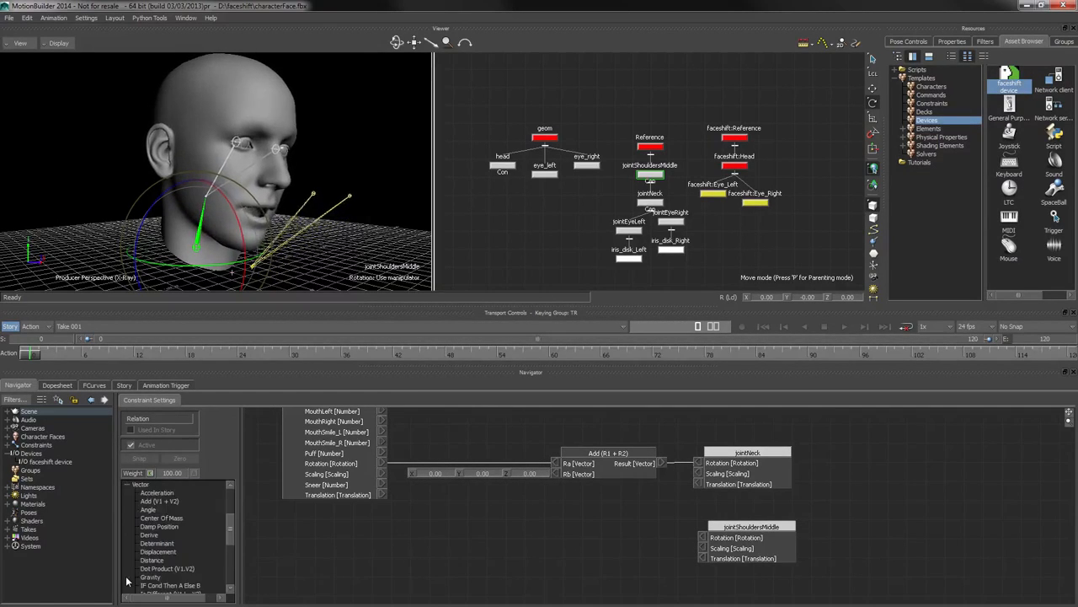
{"action": "left_click_drag", "start_coordinate": [160, 501], "coordinate": [563, 533]}
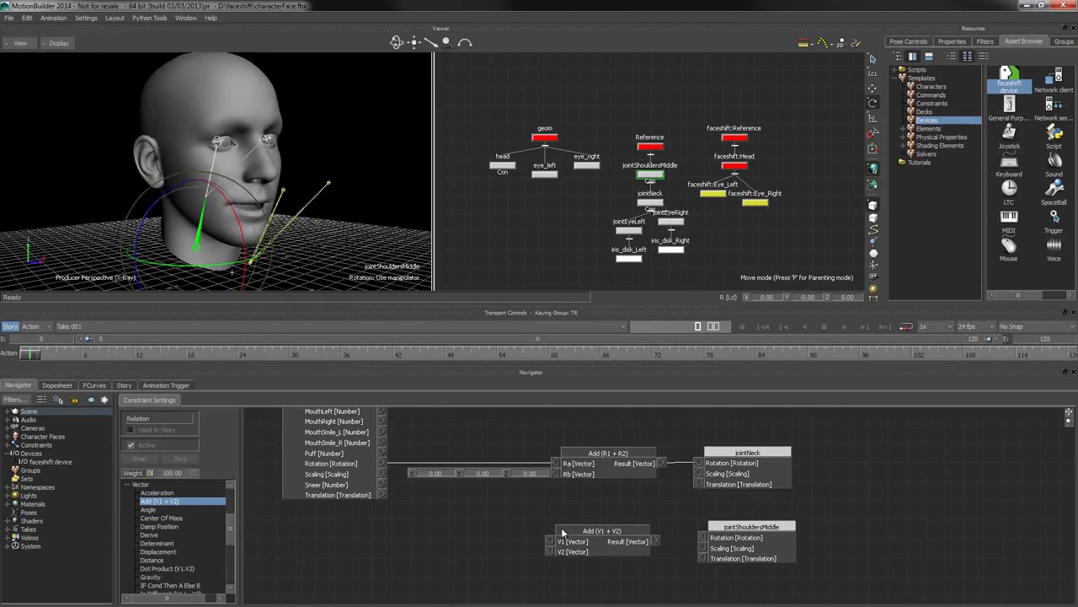
{"action": "left_click", "coordinate": [128, 486]}
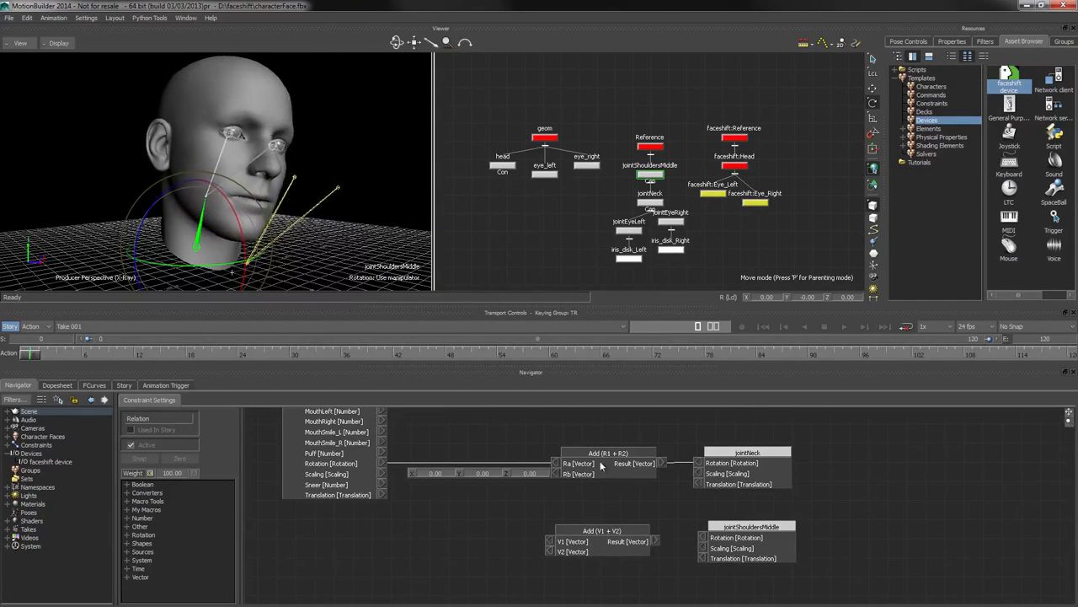
Connect the faceshift:Head Translation output to V1 of the Add (V1 + V2) operator
{"action": "left_click_drag", "start_coordinate": [319, 494], "coordinate": [296, 494]}
{"action": "left_click_drag", "start_coordinate": [361, 493], "coordinate": [552, 542]}
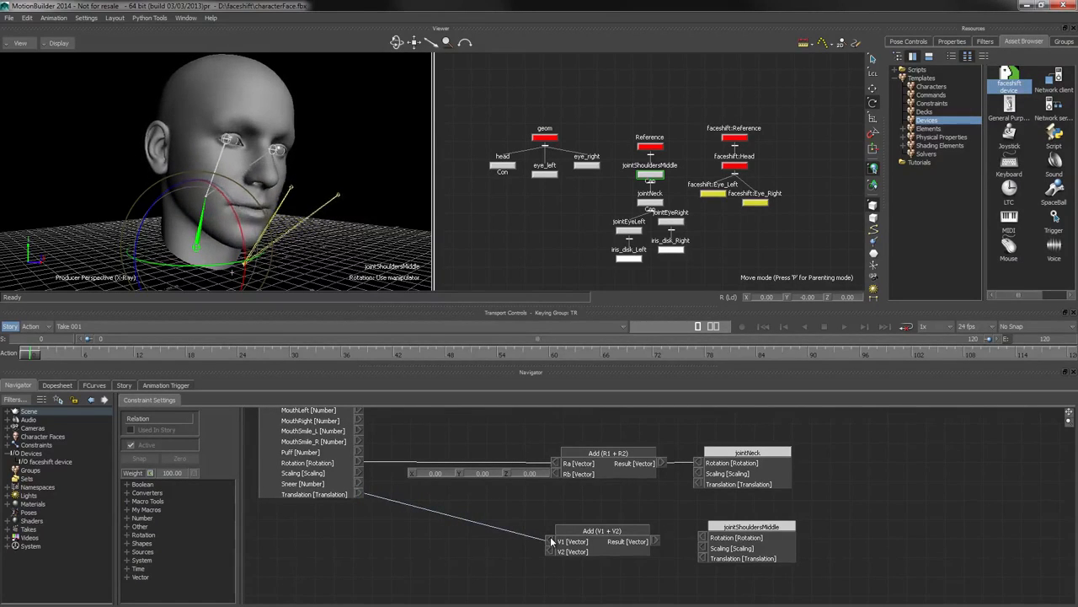
Show the X, Y and Z value fields of V2 on Add (V1 + V2) and connect its Result to jointShouldersMiddle Translation
{"action": "right_click", "coordinate": [551, 551]}
{"action": "left_click", "coordinate": [570, 557]}
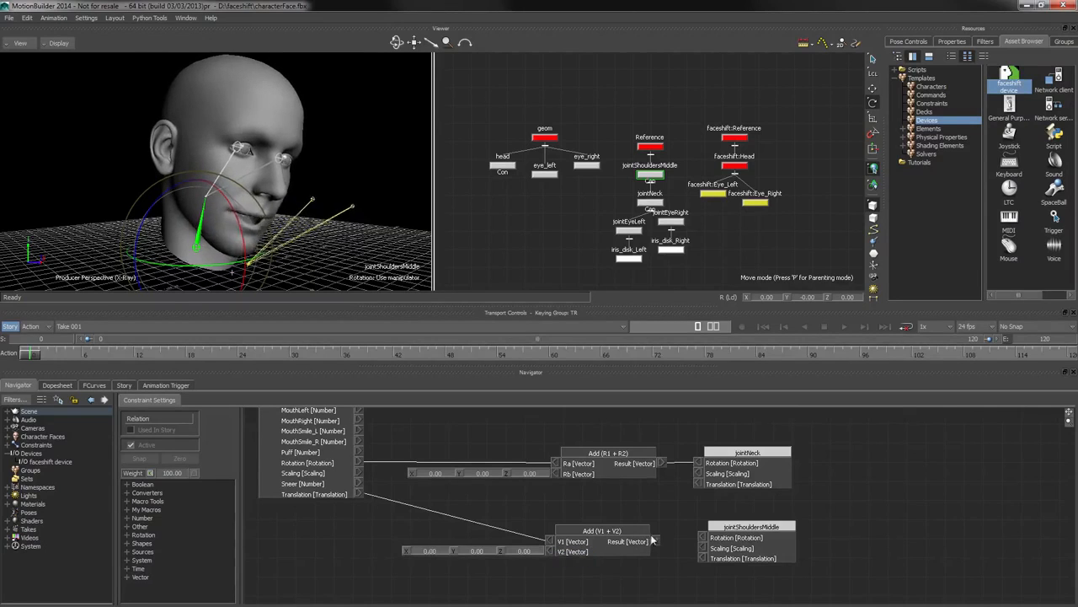
{"action": "left_click_drag", "start_coordinate": [655, 541], "coordinate": [704, 558]}
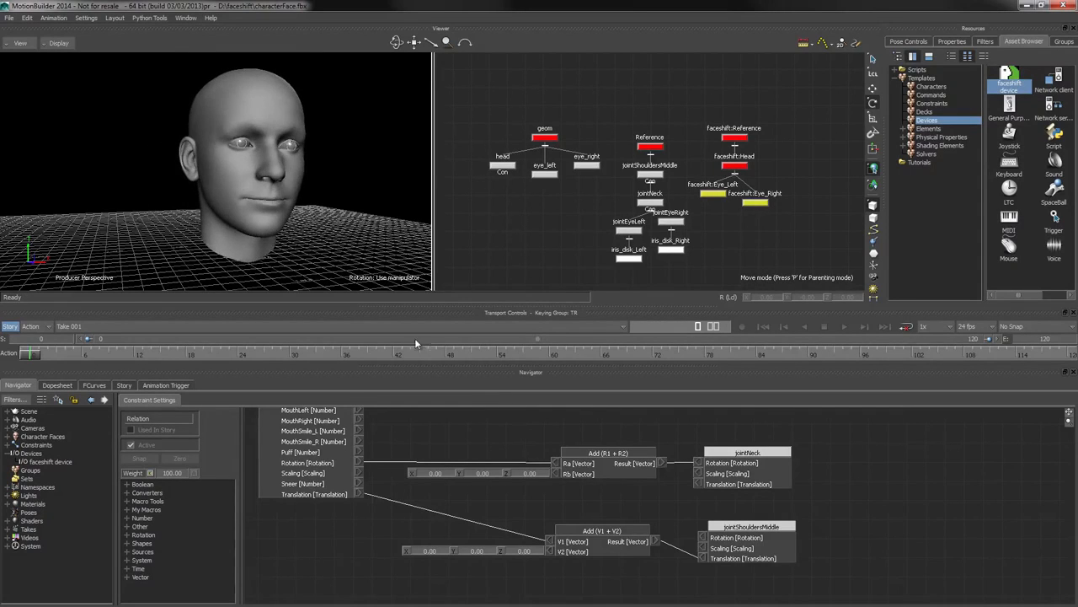
Test the V2 offset of Add (V1 + V2) with a Z value of -87 and set Z back to 0
{"action": "double_click", "coordinate": [482, 550]}
{"action": "left_click_drag", "start_coordinate": [520, 551], "coordinate": [471, 554]}
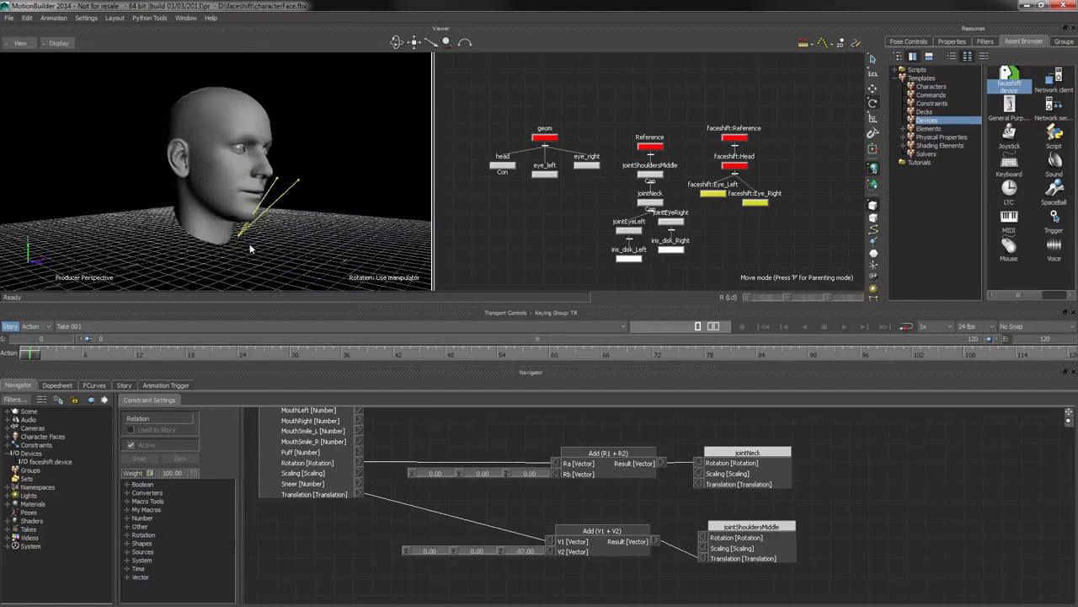
{"action": "double_click", "coordinate": [534, 551]}
{"action": "type", "text": "0"}
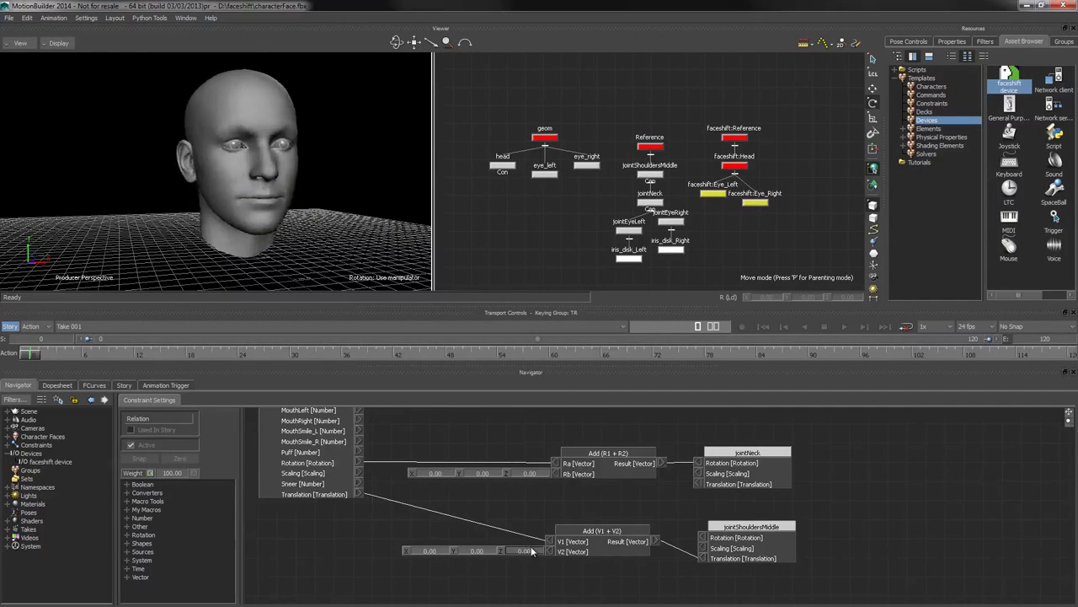
Line up the jointShouldersMiddle and Add (V1 + V2) nodes beneath the jointNeck and Add (R1 + R2) nodes
{"action": "left_click", "coordinate": [441, 510]}
{"action": "left_click_drag", "start_coordinate": [723, 544], "coordinate": [721, 523]}
{"action": "left_click_drag", "start_coordinate": [604, 536], "coordinate": [611, 530]}
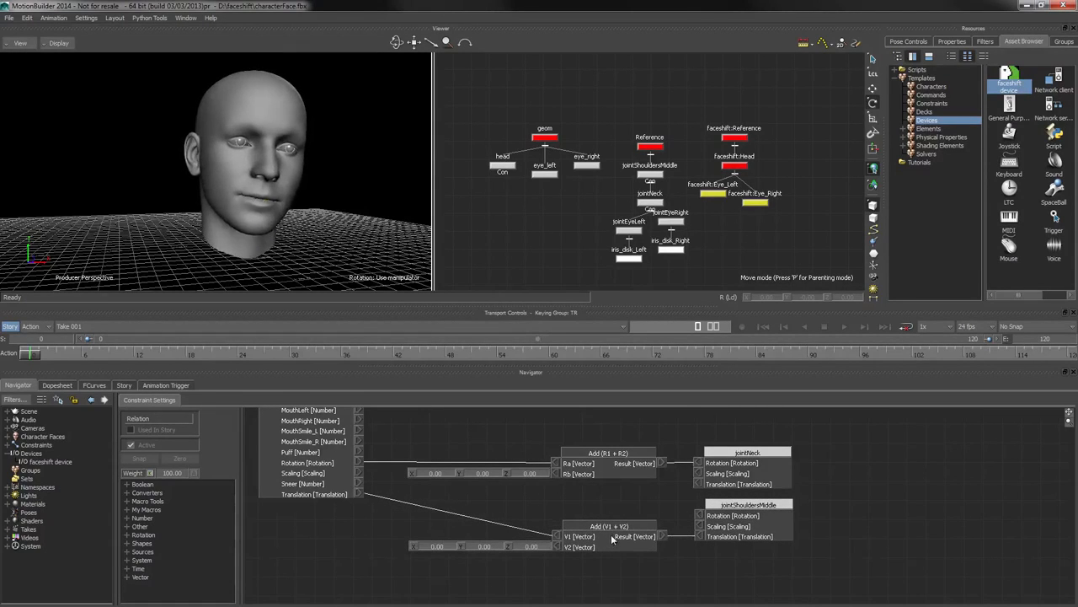
{"action": "left_click_drag", "start_coordinate": [694, 182], "coordinate": [870, 549]}
{"action": "left_click", "coordinate": [880, 563]}
{"action": "left_click_drag", "start_coordinate": [727, 559], "coordinate": [704, 471], "text": "shift"}
{"action": "left_click_drag", "start_coordinate": [885, 471], "coordinate": [727, 510]}
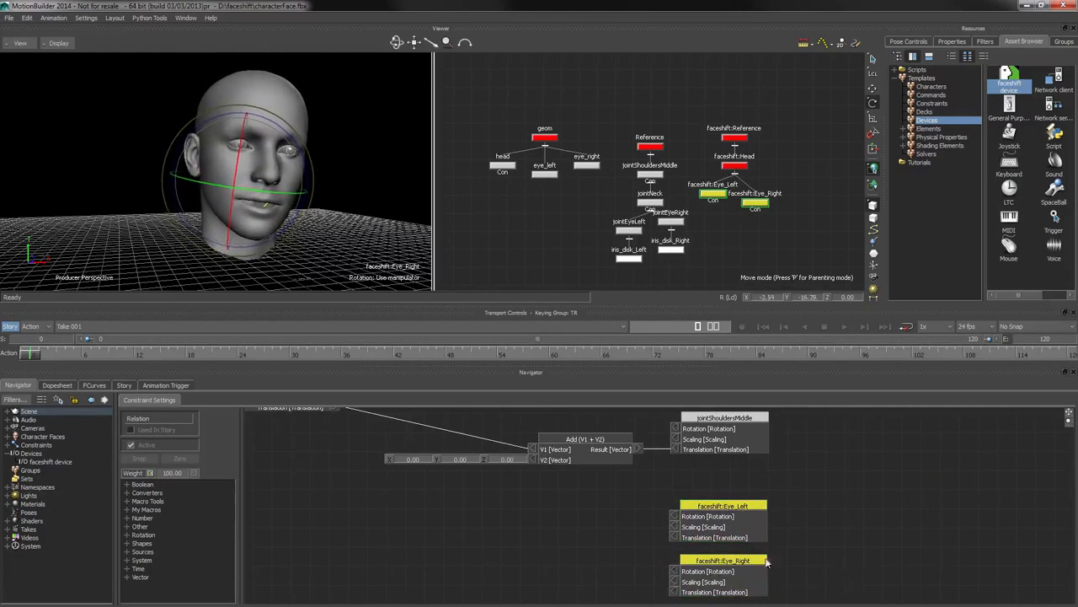
{"action": "left_click_drag", "start_coordinate": [611, 214], "coordinate": [684, 236]}
{"action": "left_click", "coordinate": [736, 537]}
{"action": "left_click", "coordinate": [764, 574], "text": "ctrl"}
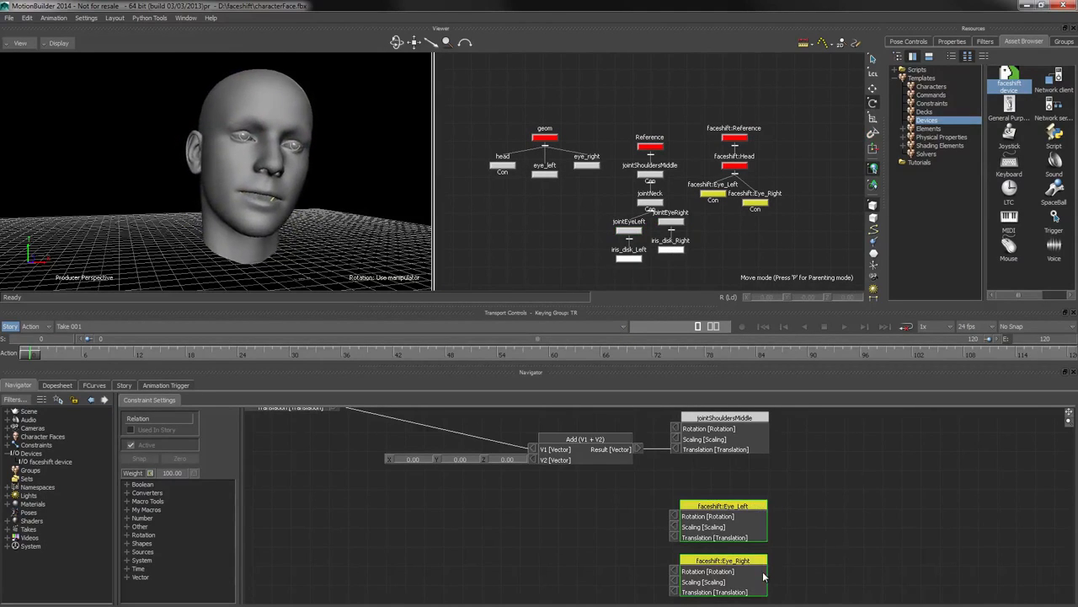
{"action": "key", "text": "Delete"}
Add faceshift:Eye_Left and faceshift:Eye_Right to the relation as senders, placed below the faceshift:Head node
{"action": "left_click_drag", "start_coordinate": [689, 179], "coordinate": [802, 228]}
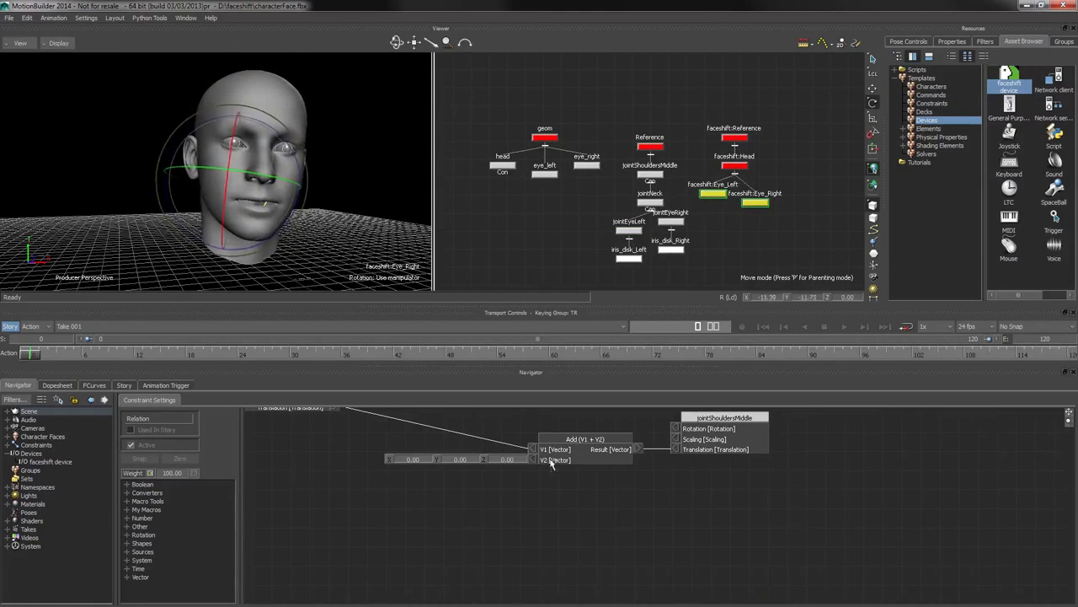
{"action": "left_click", "coordinate": [363, 519]}
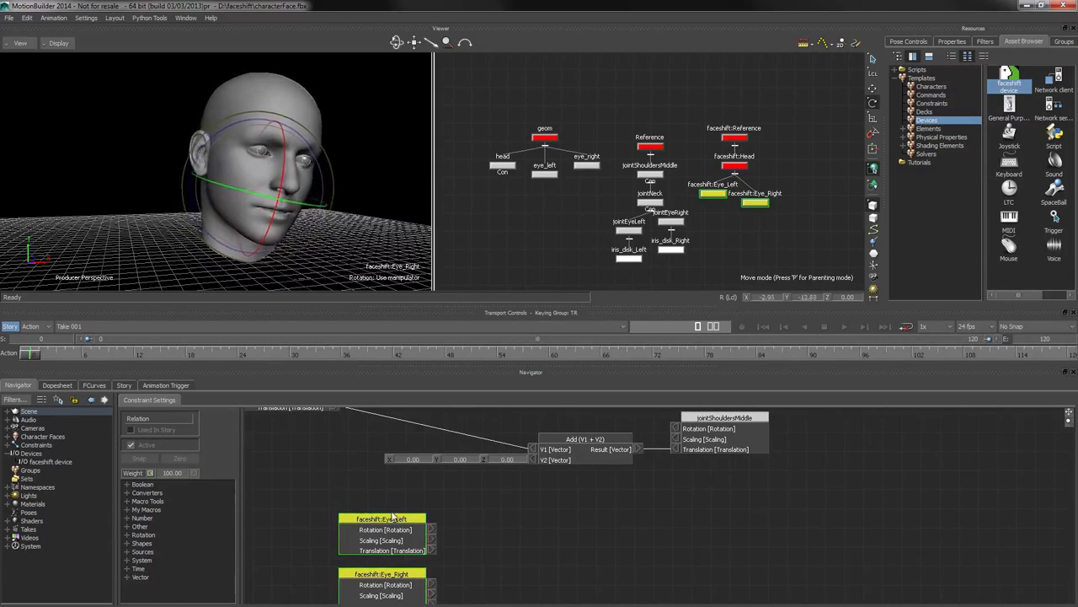
{"action": "left_click_drag", "start_coordinate": [373, 519], "coordinate": [306, 502]}
{"action": "left_click", "coordinate": [330, 544]}
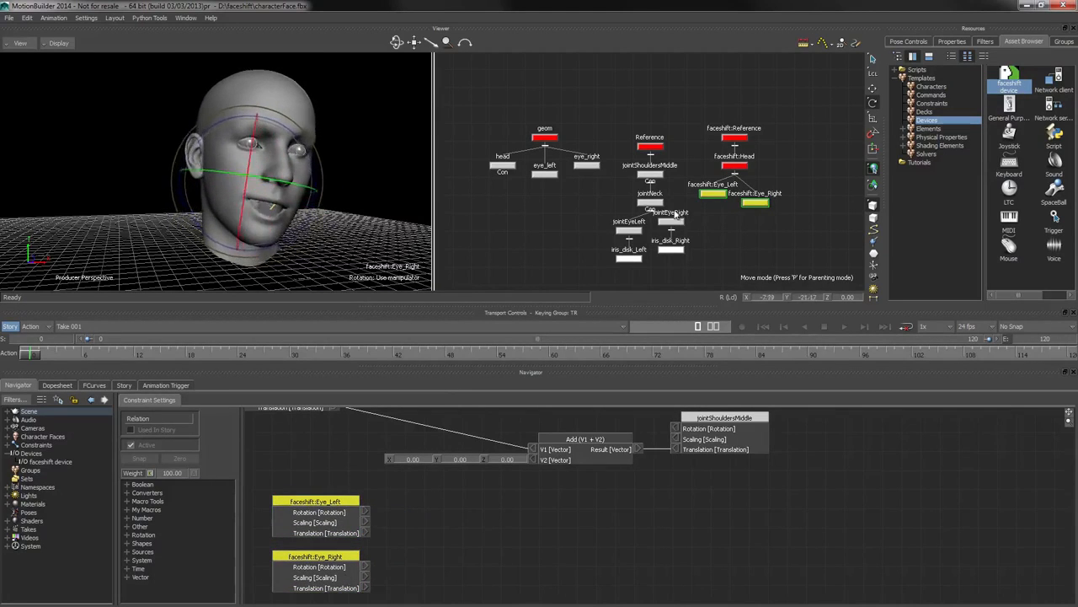
Add jointEyeLeft and jointEyeRight to the relation as receivers and place jointEyeLeft below jointShouldersMiddle
{"action": "left_click_drag", "start_coordinate": [604, 214], "coordinate": [695, 237]}
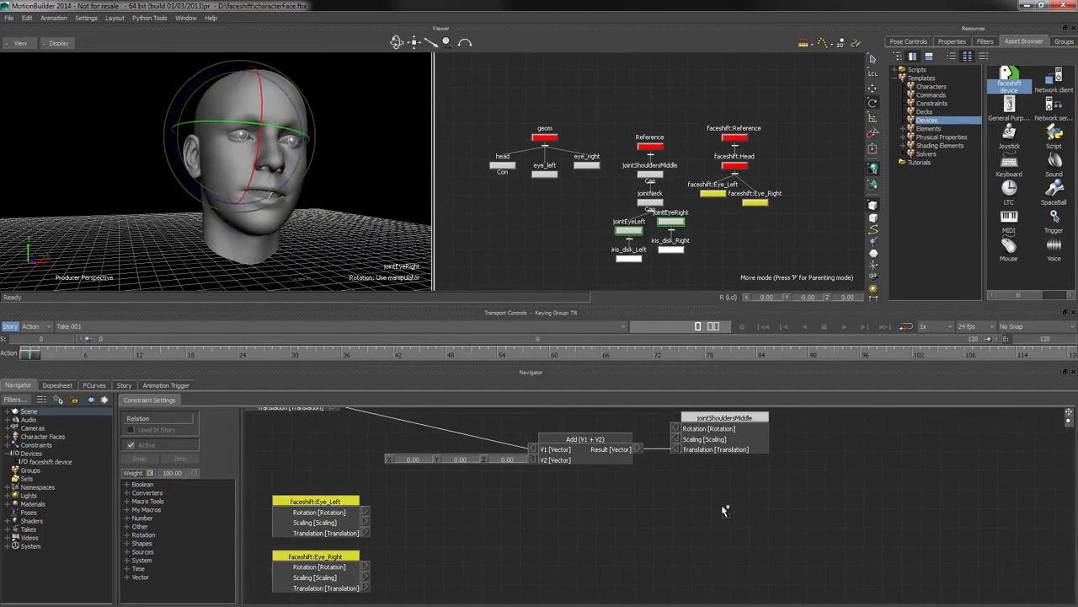
{"action": "left_click", "coordinate": [741, 522]}
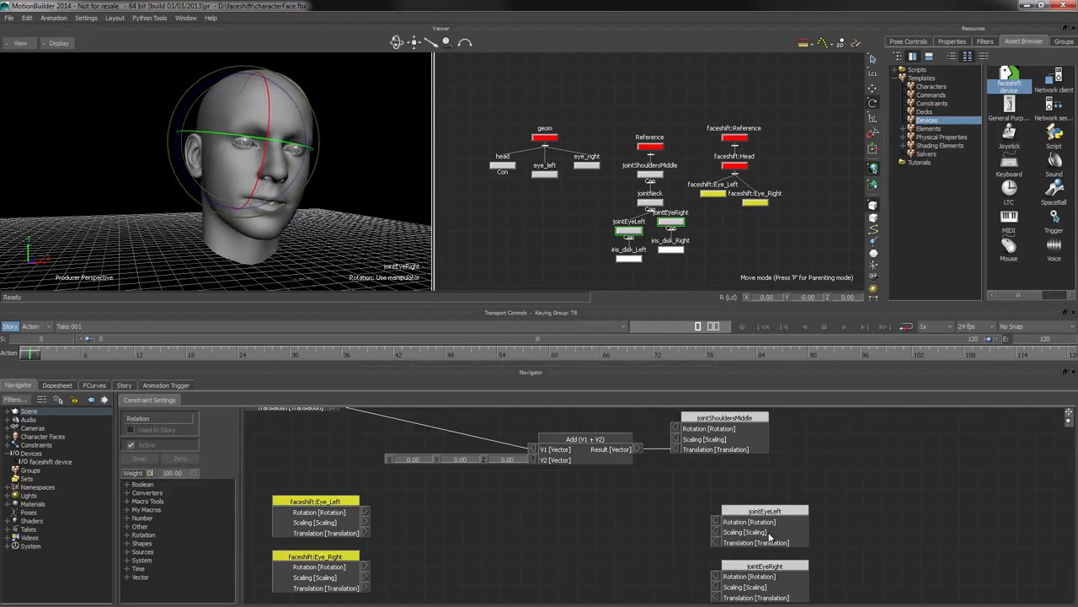
{"action": "left_click_drag", "start_coordinate": [769, 536], "coordinate": [753, 533]}
Place two Add (R1 + R2) rotation operators and connect each faceshift eye's Rotation output to the Ra input of its operator
{"action": "left_click", "coordinate": [127, 535]}
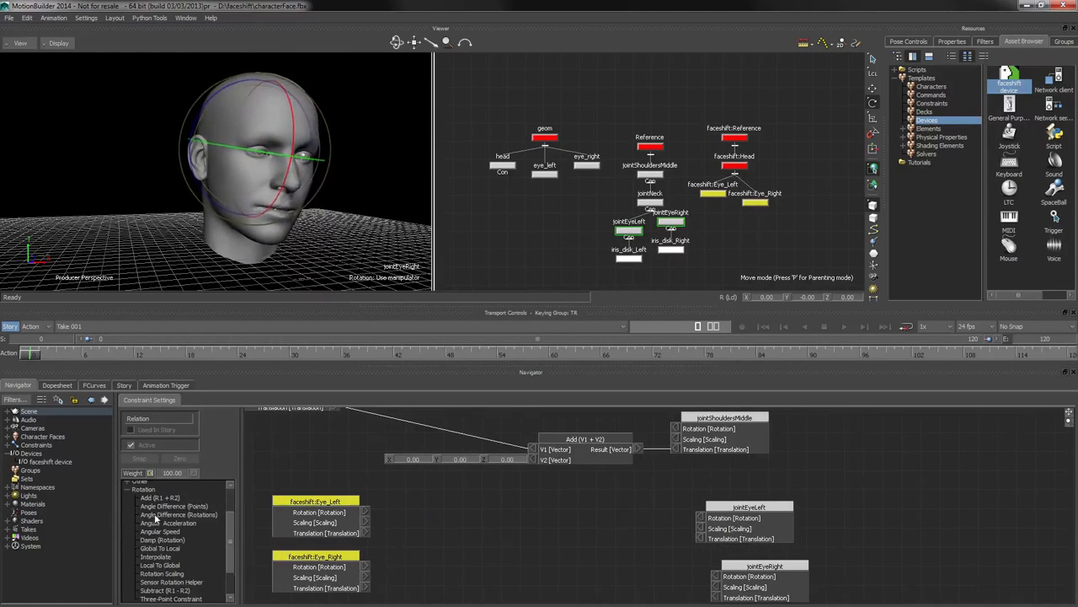
{"action": "left_click_drag", "start_coordinate": [160, 498], "coordinate": [522, 526]}
{"action": "left_click_drag", "start_coordinate": [250, 516], "coordinate": [546, 528]}
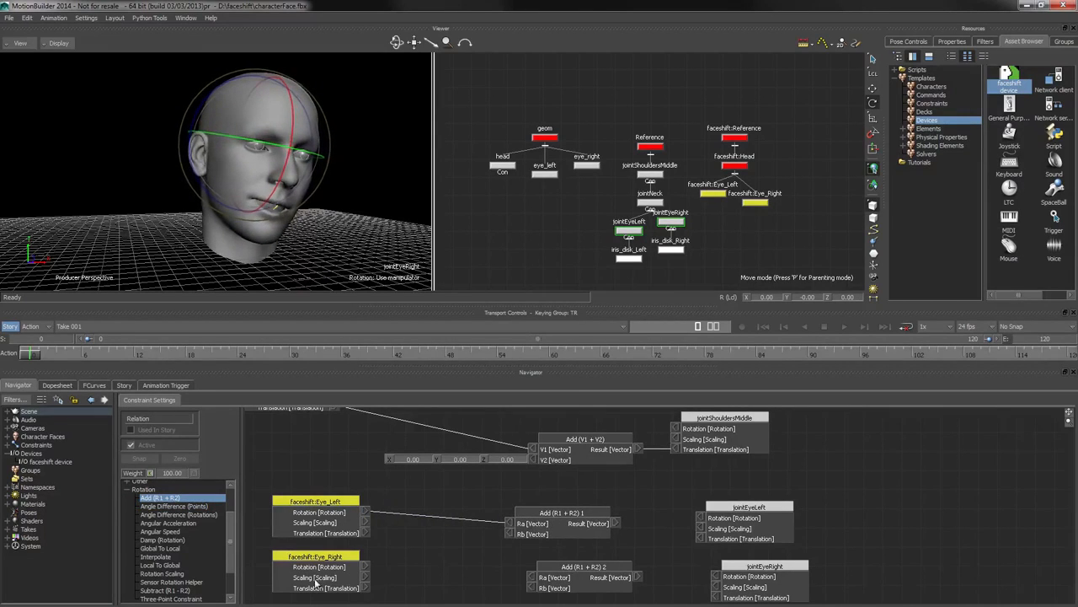
Show the Rb value fields of both eye Add operators and connect their Results to the Rotation of jointEyeLeft and jointEyeRight
{"action": "left_click", "coordinate": [510, 534]}
{"action": "left_click", "coordinate": [547, 595]}
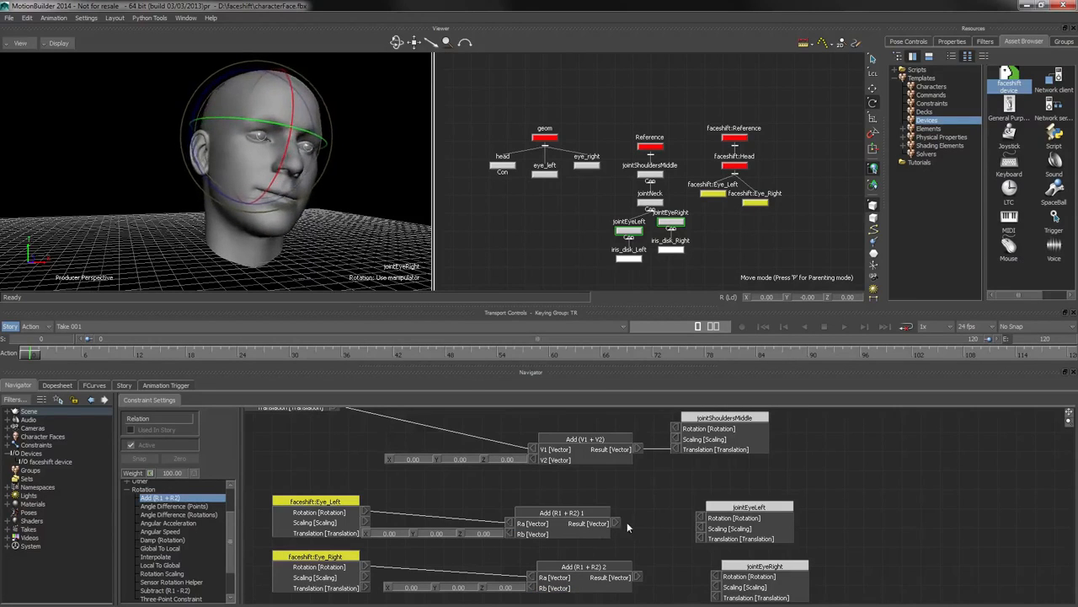
{"action": "left_click_drag", "start_coordinate": [627, 522], "coordinate": [702, 518]}
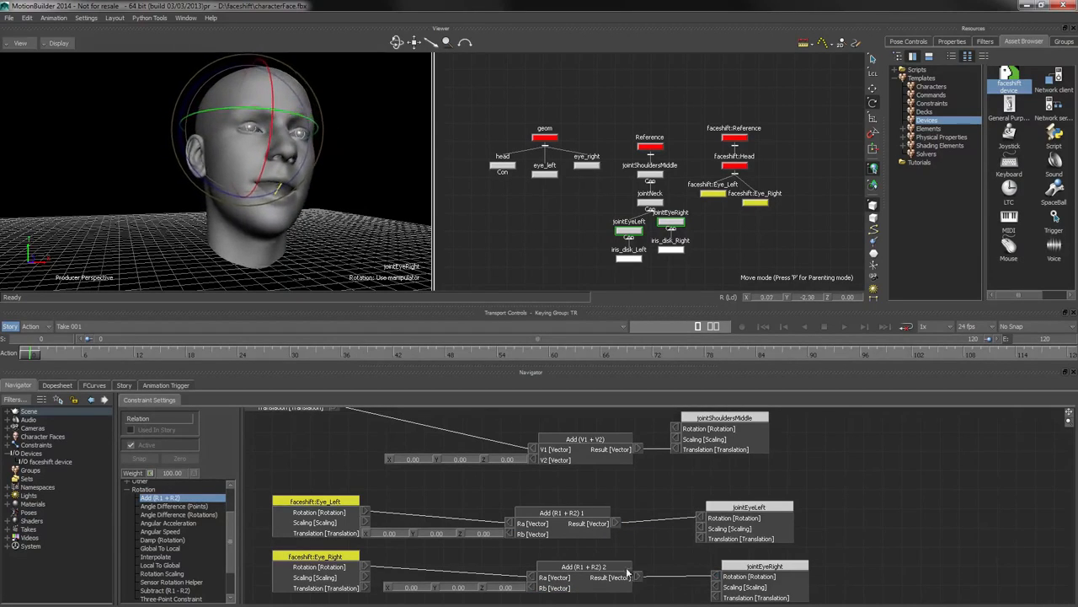
Deselect the eye joints and switch the perspective view to the Models only display
{"action": "left_click", "coordinate": [301, 233]}
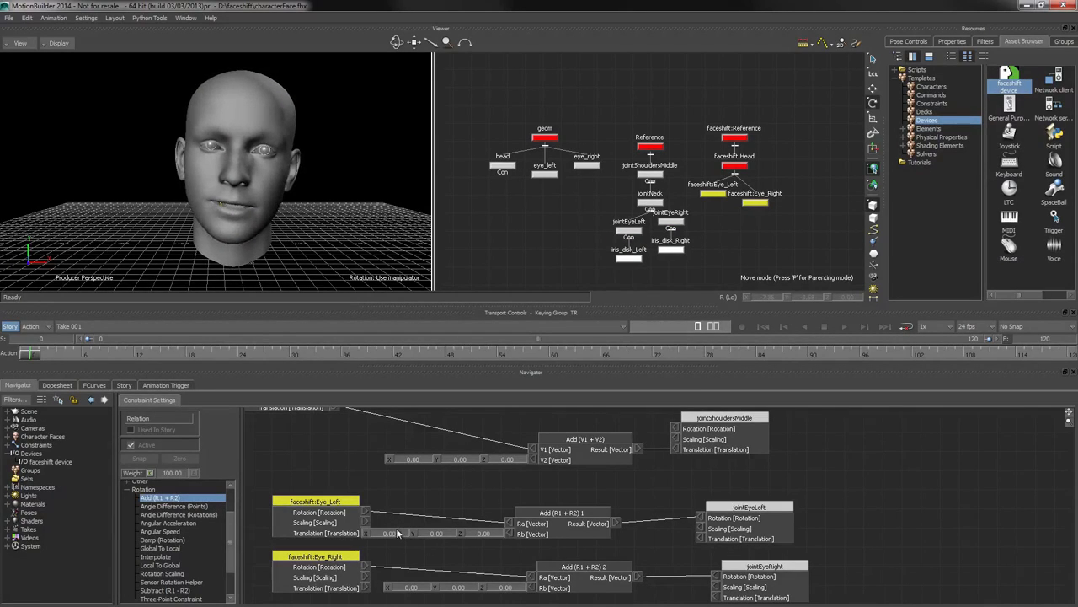
{"action": "key", "text": "ctrl+a"}
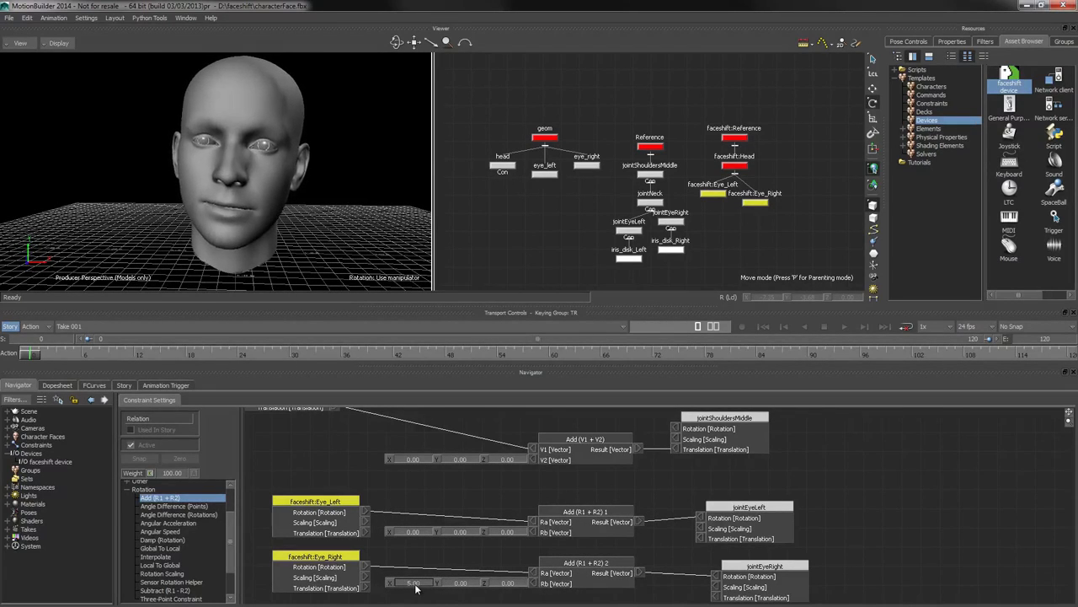
Test the left eye's rotation offset with an Rb X value of 50 on Add (R1 + R2) 1 and return it to 0
{"action": "double_click", "coordinate": [414, 532]}
{"action": "type", "text": "50"}
{"action": "key", "text": "Return"}
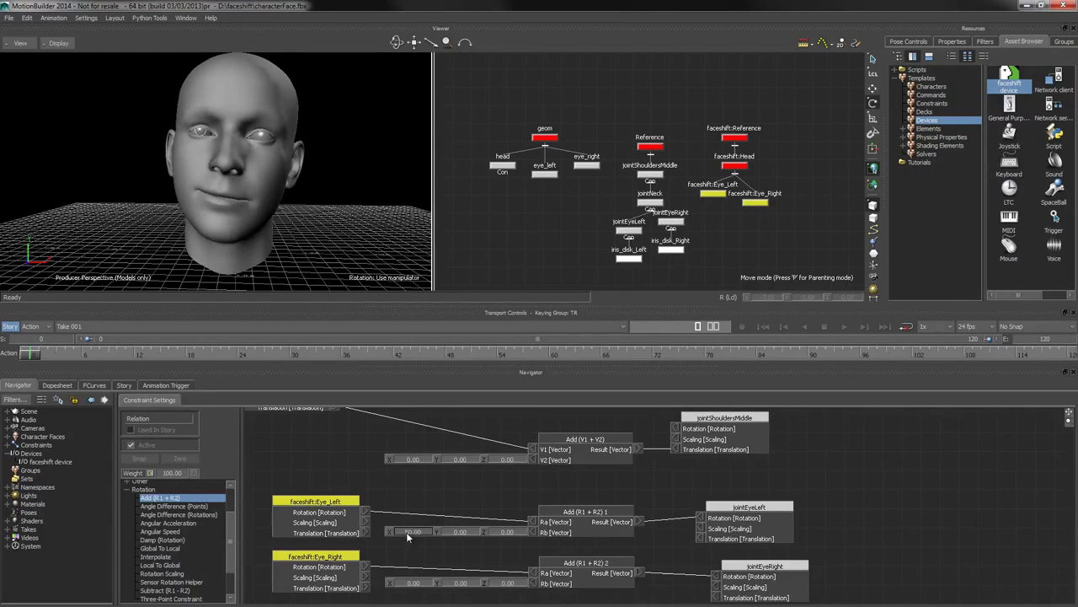
{"action": "left_click_drag", "start_coordinate": [414, 531], "coordinate": [416, 548]}
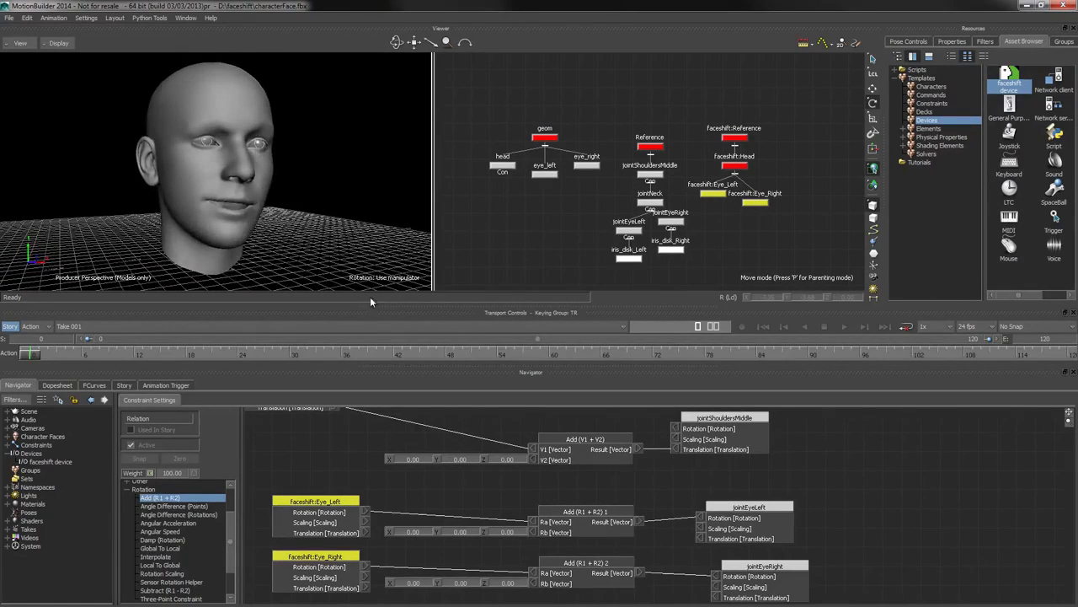
Review the faceshift:Head outputs and the complete relation network, and collapse the Rotation operator category
{"action": "left_click_drag", "start_coordinate": [333, 456], "coordinate": [391, 571], "text": "shift"}
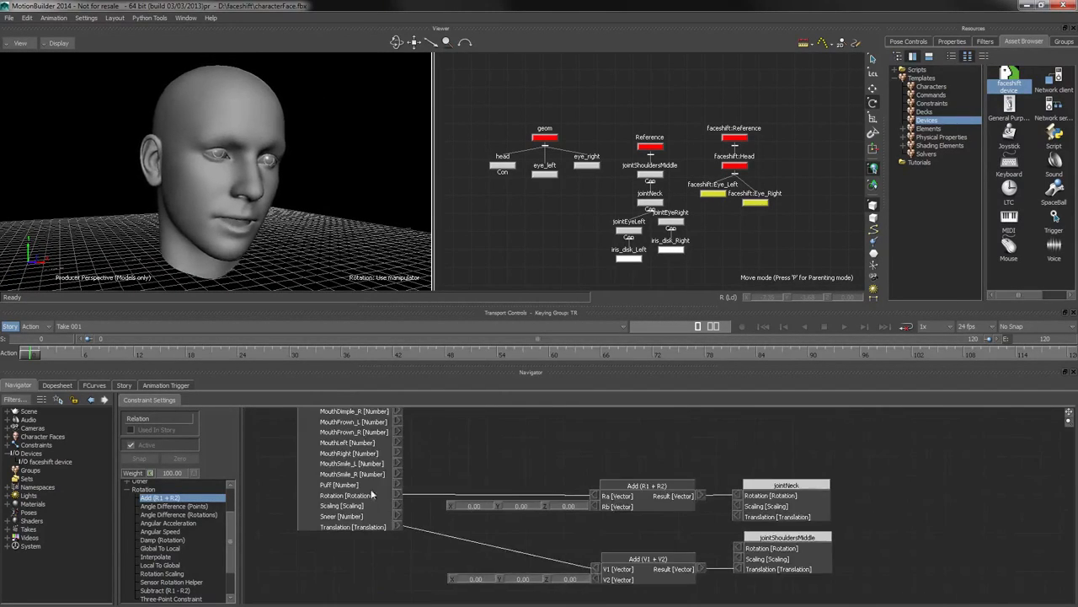
{"action": "left_click_drag", "start_coordinate": [383, 423], "coordinate": [396, 512], "text": "shift"}
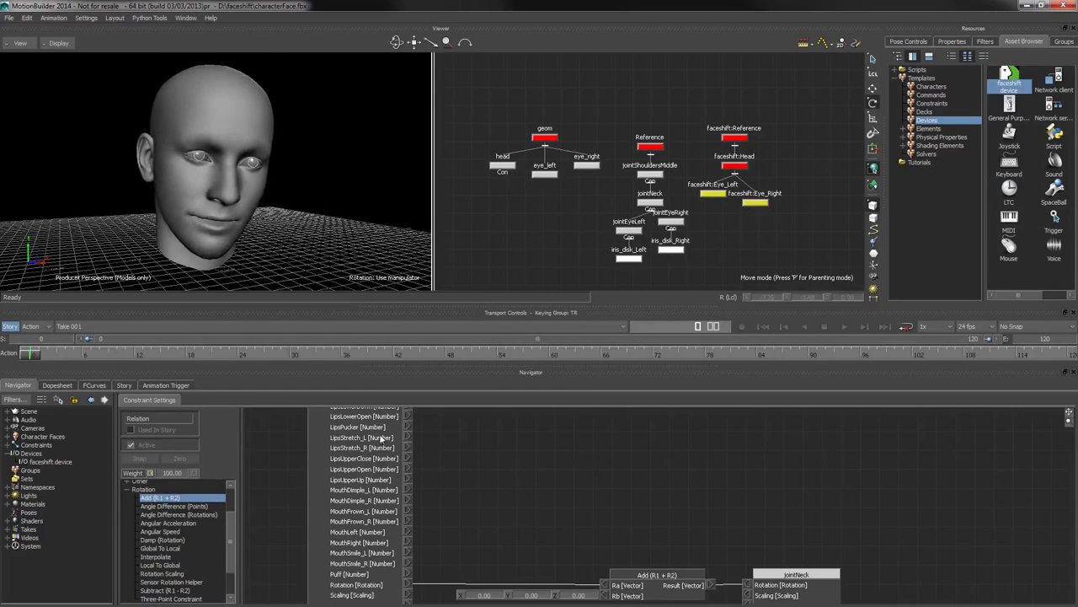
{"action": "left_click_drag", "start_coordinate": [440, 477], "coordinate": [439, 486], "text": "shift"}
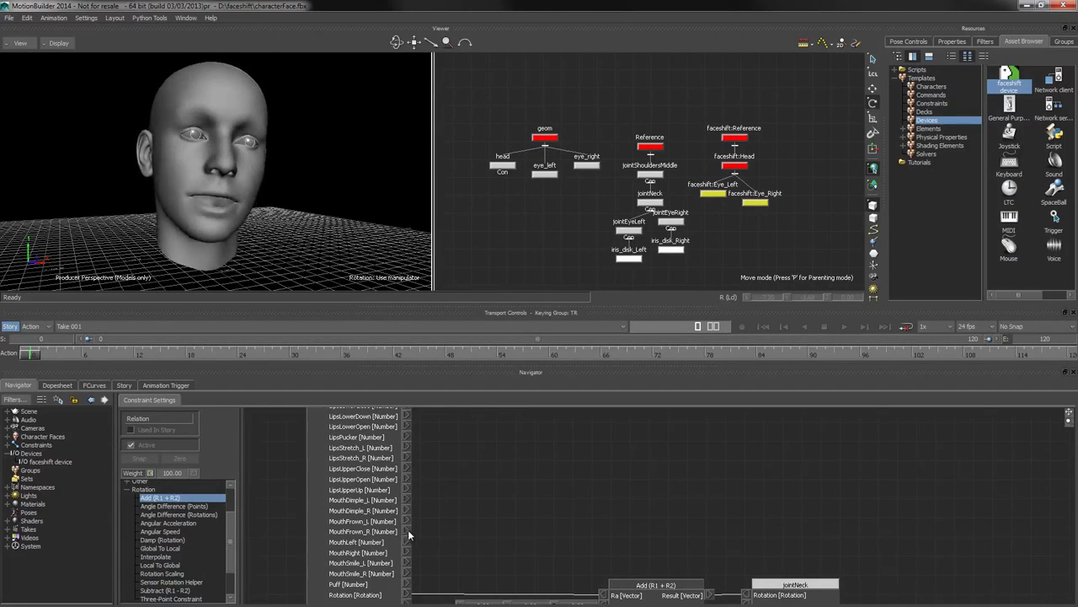
{"action": "key", "text": "a"}
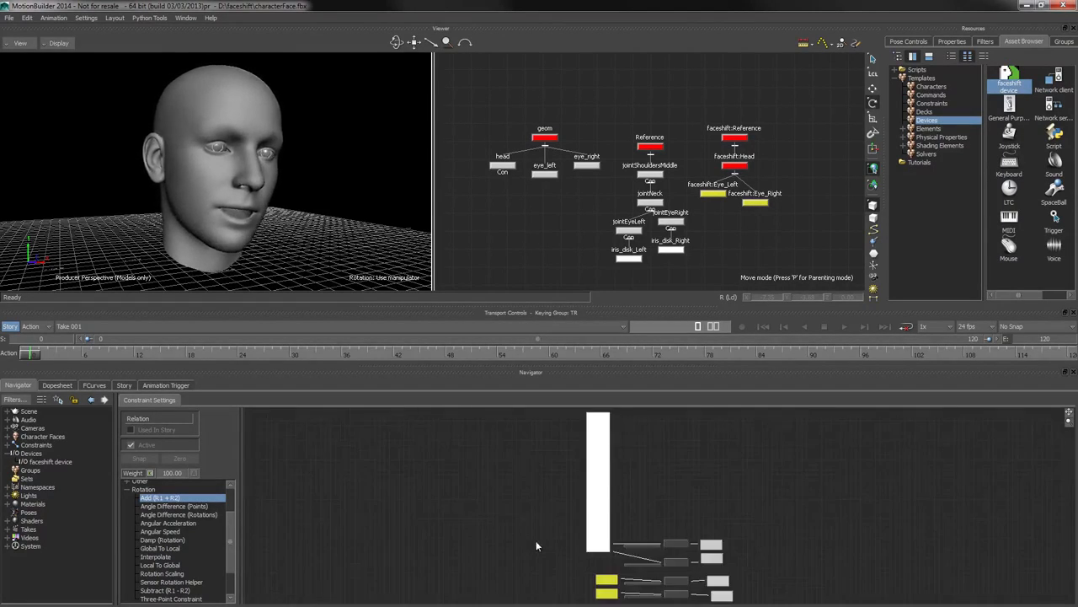
{"action": "left_click_drag", "start_coordinate": [635, 499], "coordinate": [599, 513], "text": "shift"}
{"action": "left_click", "coordinate": [128, 490]}
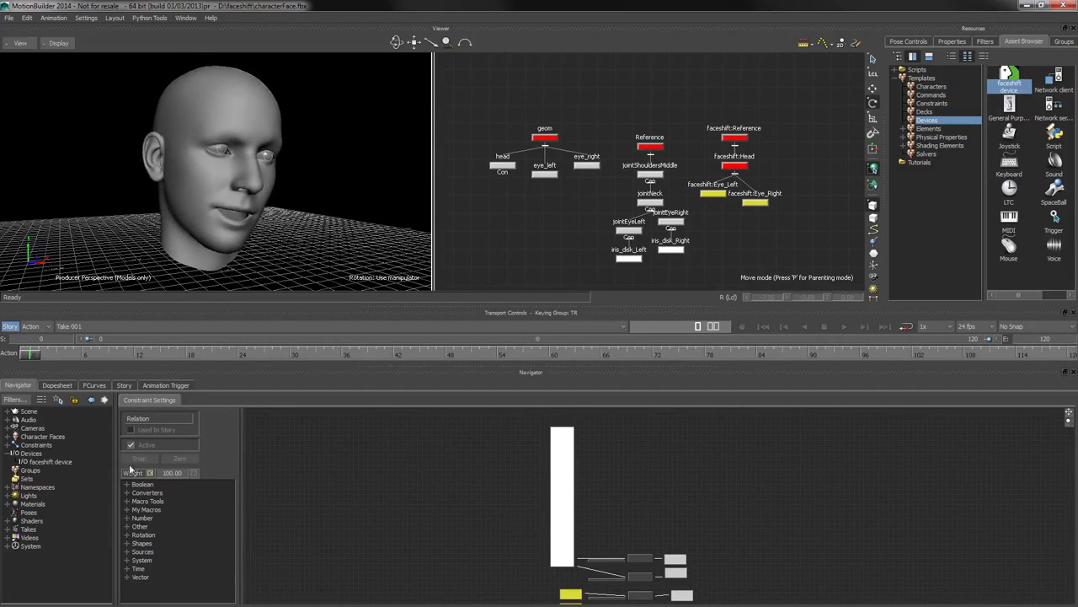
{"action": "left_click_drag", "start_coordinate": [634, 505], "coordinate": [603, 474], "text": "shift"}
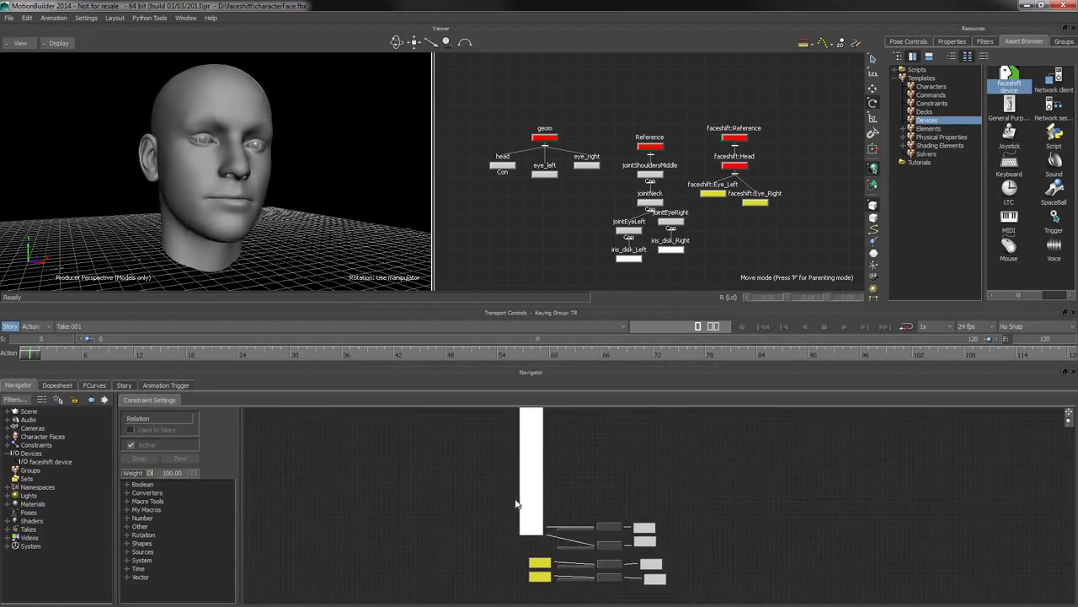
Move the faceshift:Head node slightly lower, closer to the faceshift eye nodes
{"action": "left_click_drag", "start_coordinate": [524, 506], "coordinate": [525, 514]}
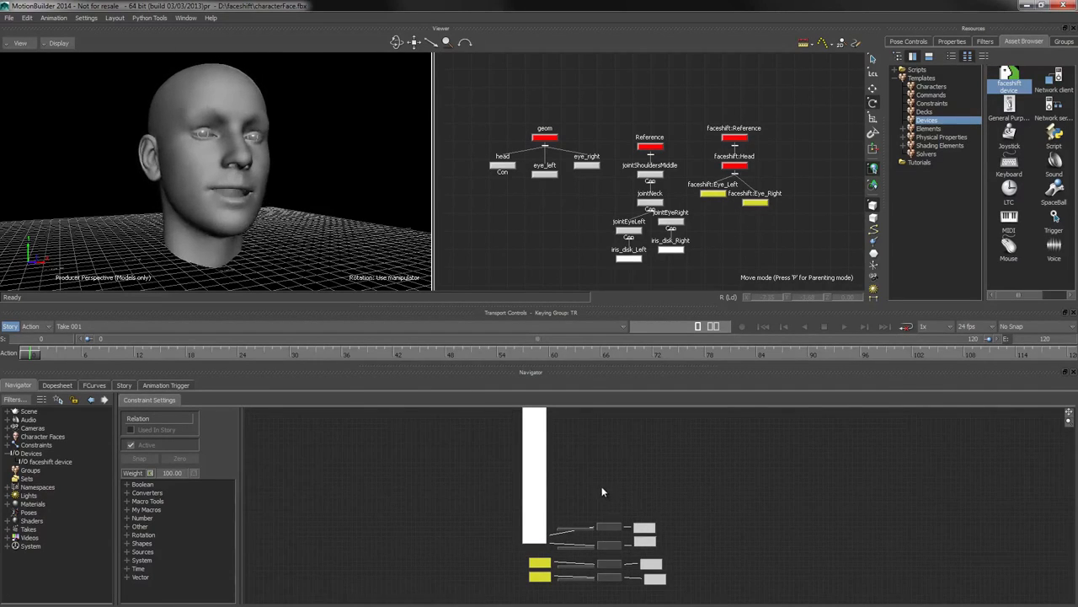
{"action": "mouse_move", "coordinate": [602, 486]}
{"action": "left_mouse_down", "text": "shift"}
{"action": "mouse_move", "coordinate": [572, 461]}
{"action": "mouse_move", "coordinate": [585, 488]}
{"action": "left_mouse_up", "text": "shift"}
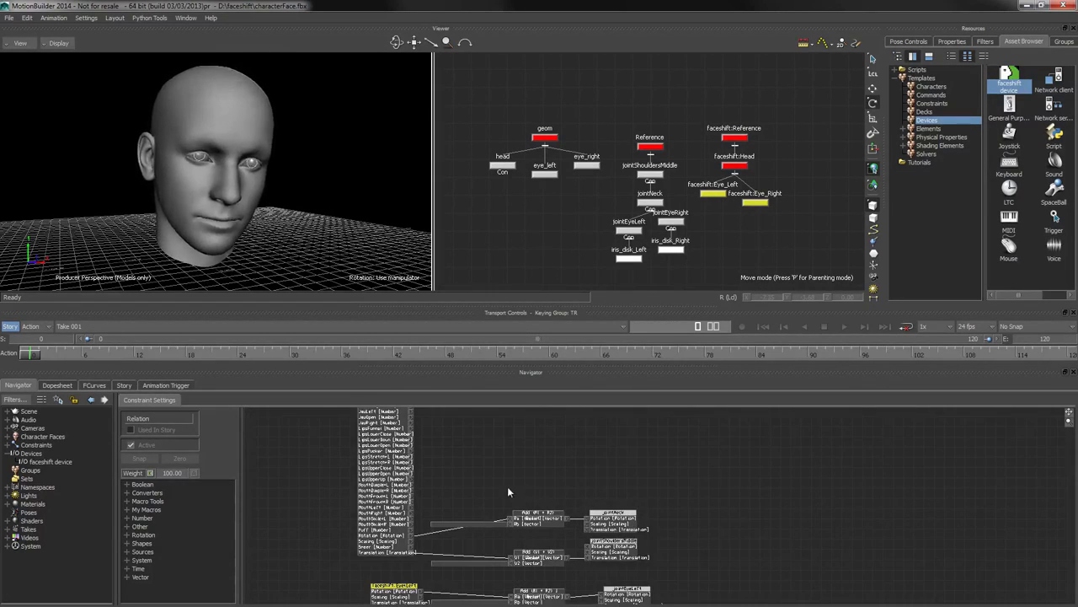
{"action": "mouse_move", "coordinate": [507, 487]}
{"action": "left_mouse_down", "text": "shift"}
{"action": "mouse_move", "coordinate": [570, 465]}
{"action": "mouse_move", "coordinate": [510, 504]}
{"action": "left_mouse_up", "text": "shift"}
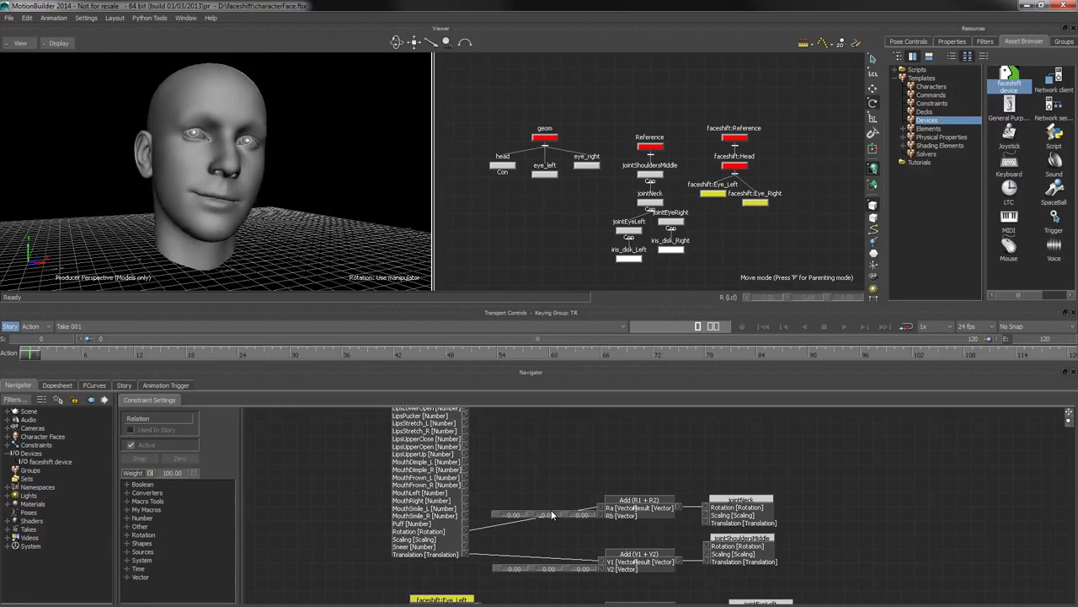